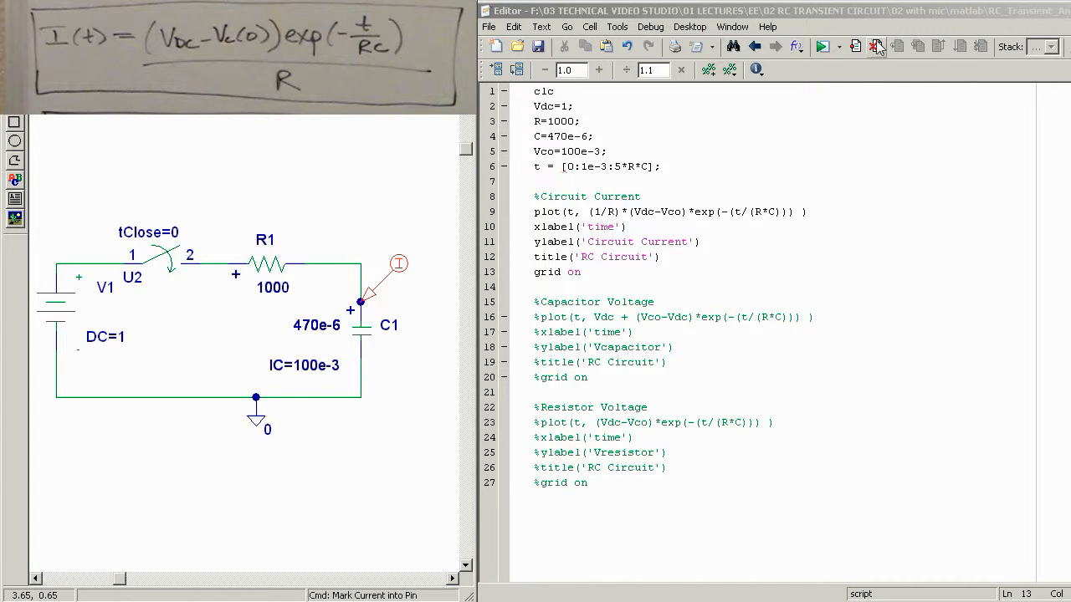
Run the MATLAB script to plot the circuit current, simulate the PSpice schematic, and arrange both current plots side by side.
click(822, 48)
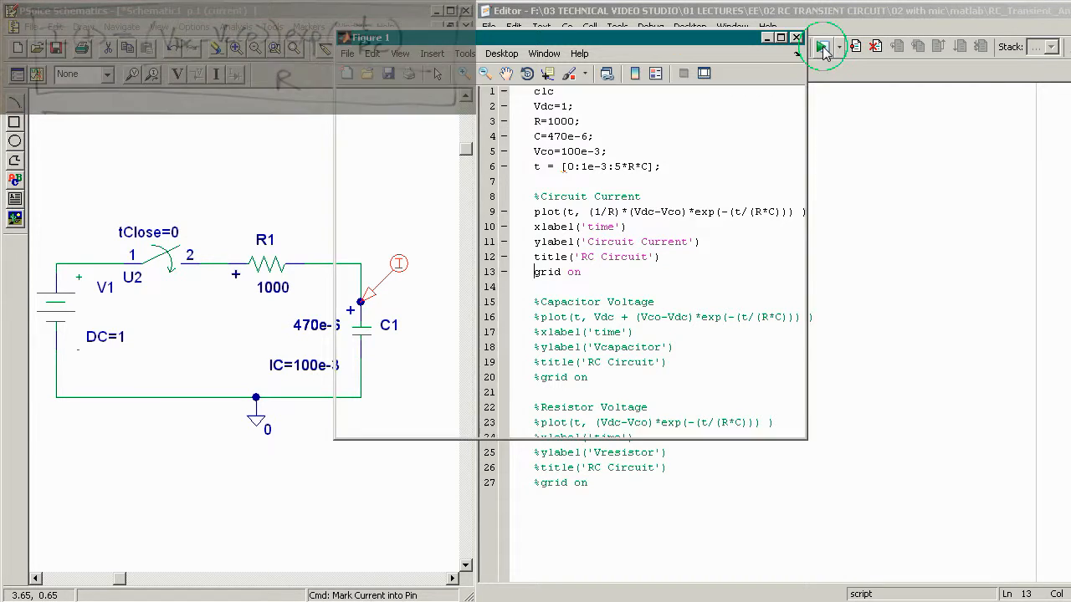
drag(622, 44, 887, 46)
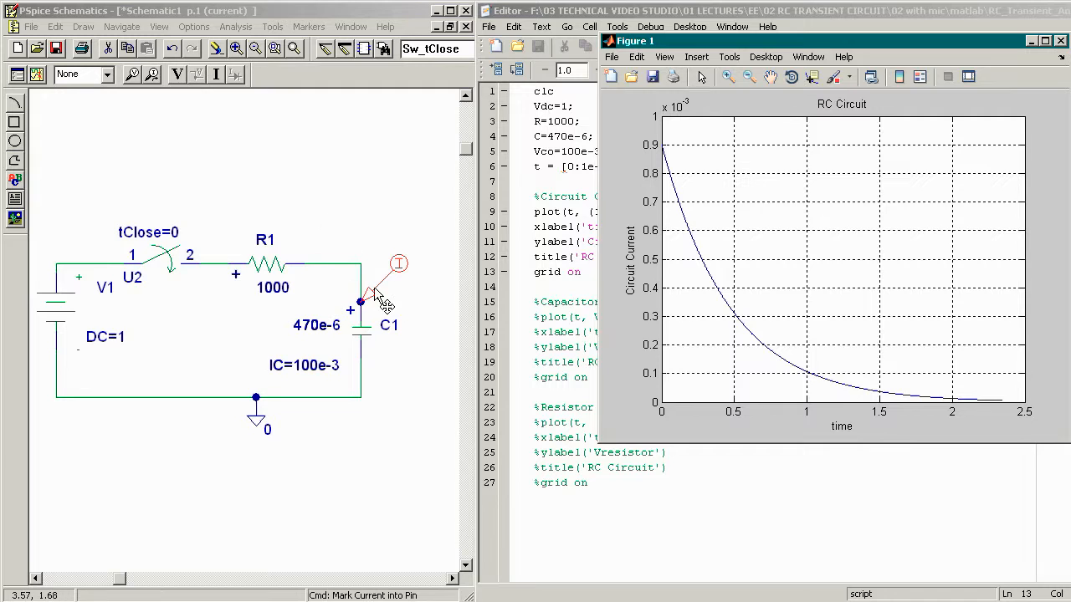
click(36, 75)
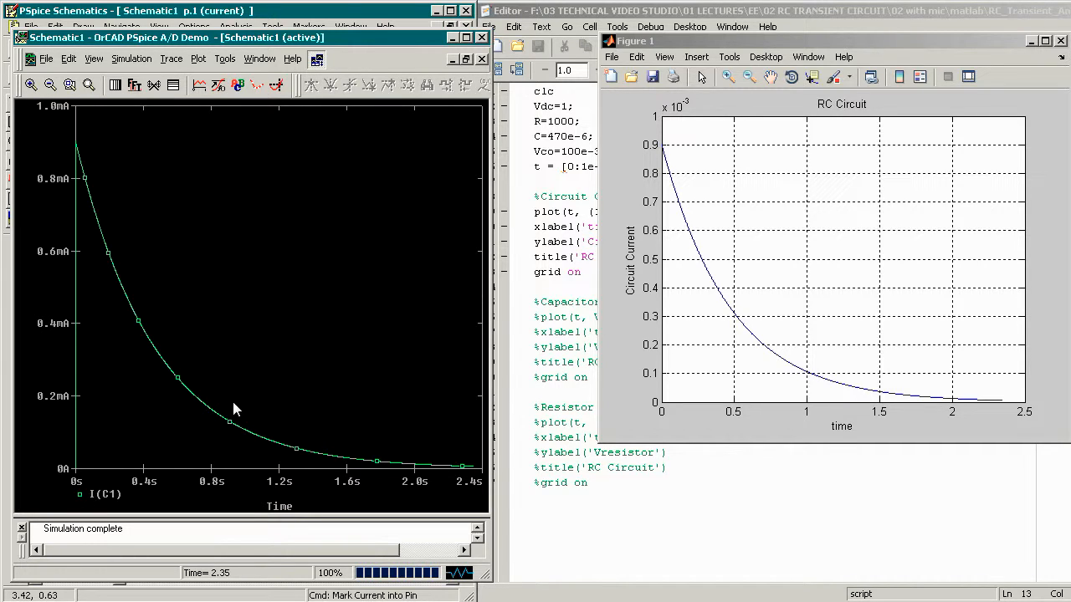
drag(238, 39, 697, 46)
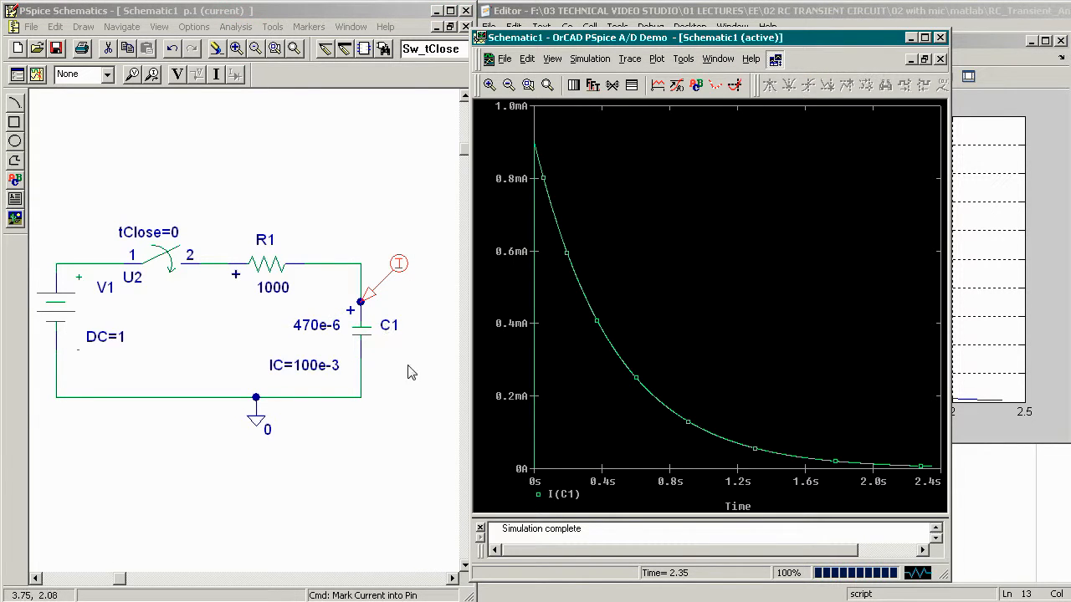
drag(713, 40, 287, 25)
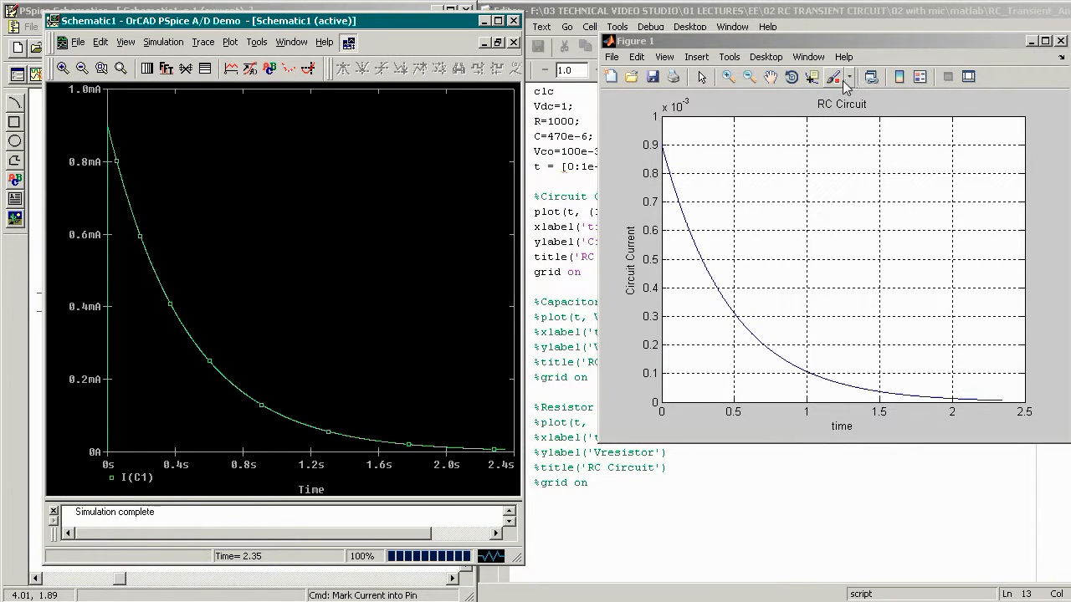
Mark the MATLAB current curve with a data tip at X 0.233 and move PSpice cursor 1 there with "search forward xvalue(.233)".
click(812, 76)
click(695, 245)
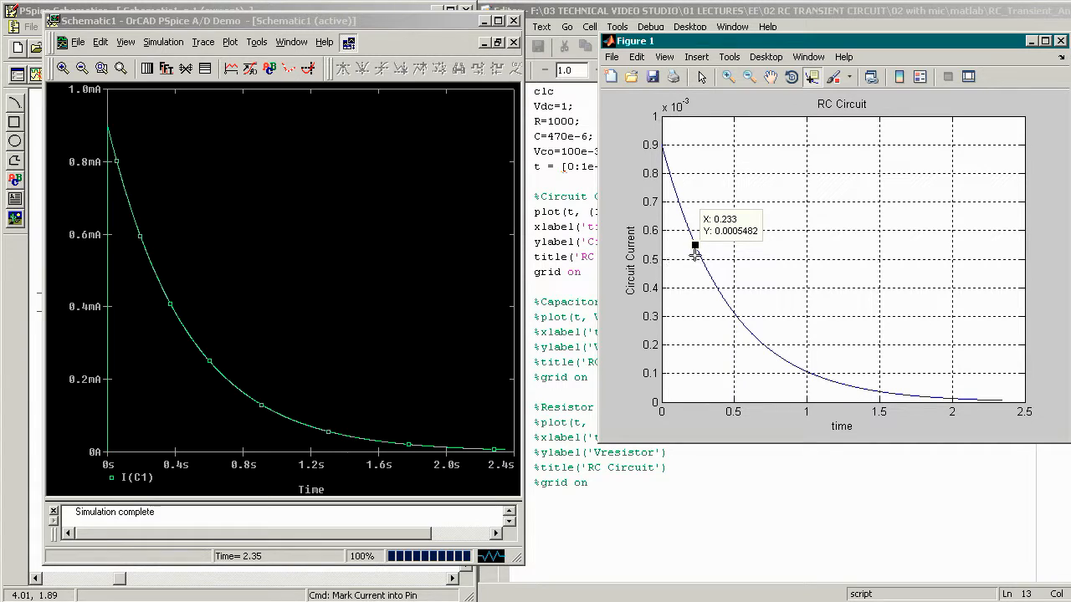
click(309, 68)
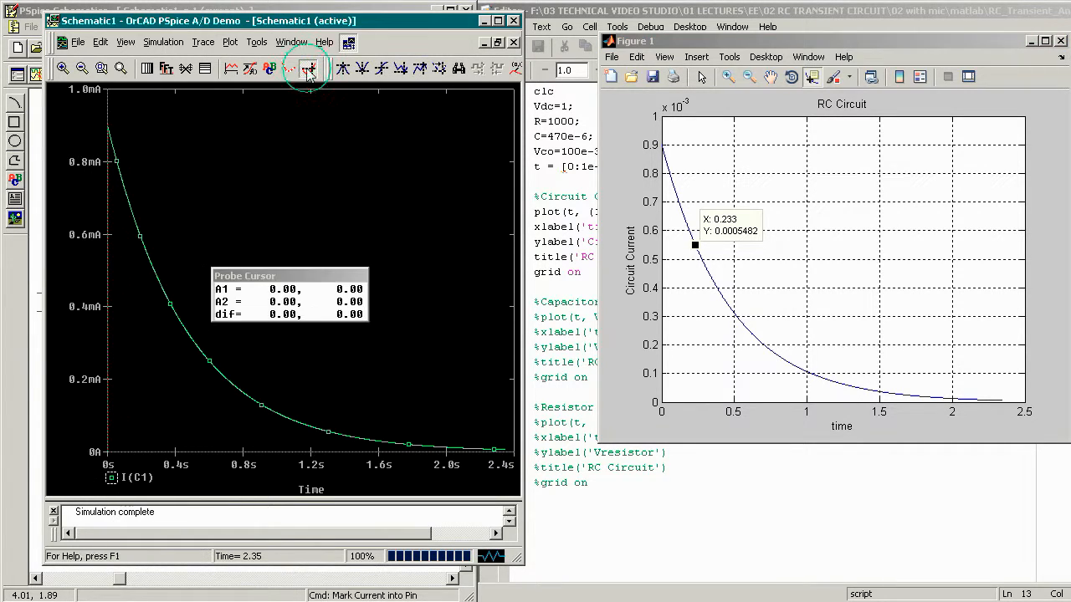
click(458, 69)
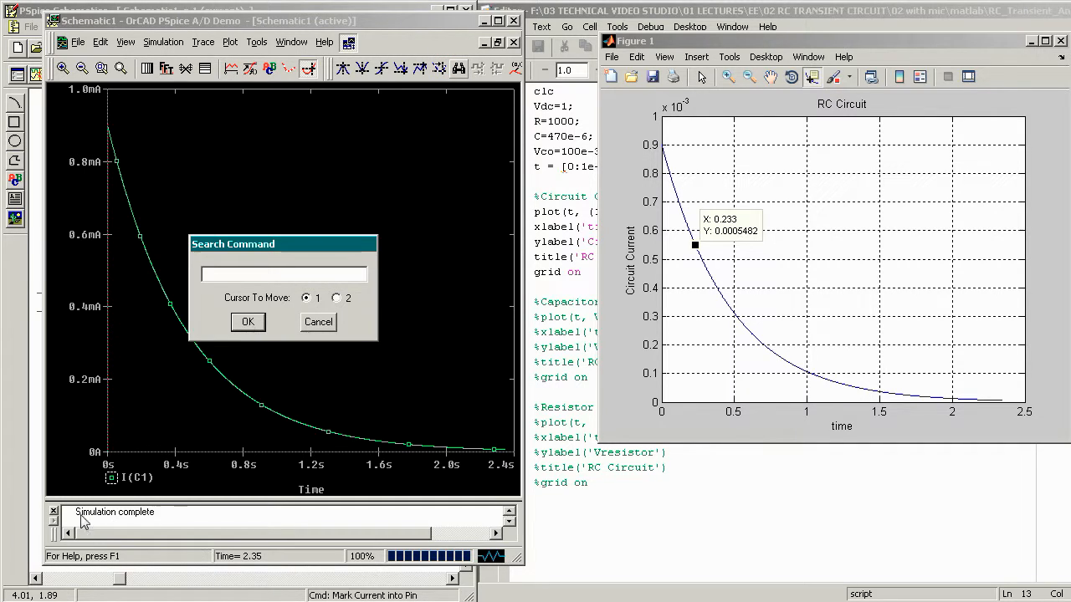
text(search forward xvalue())
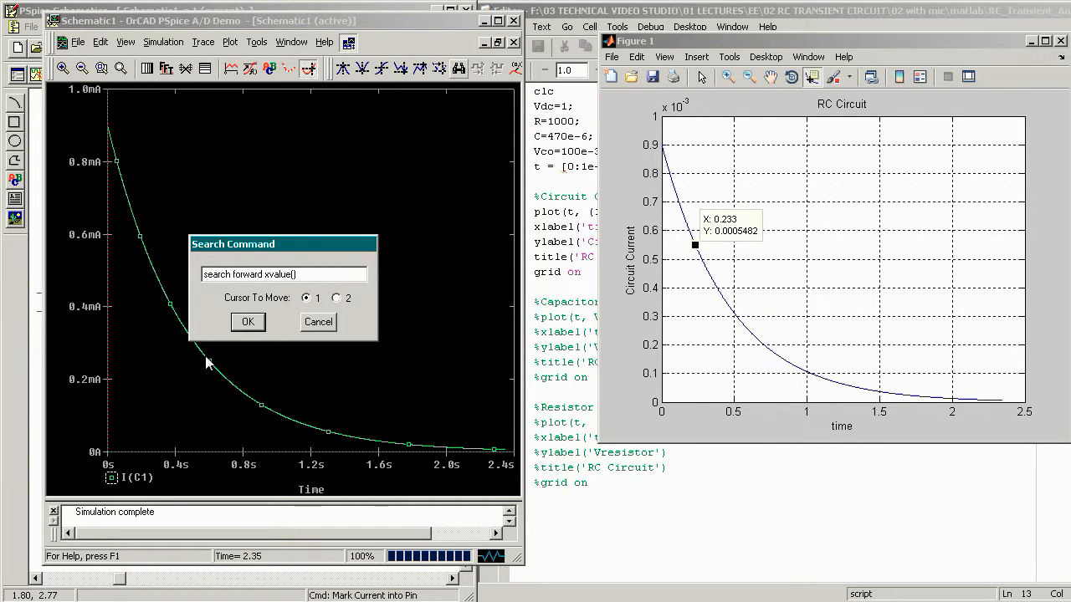
text(.233)
key(Return)
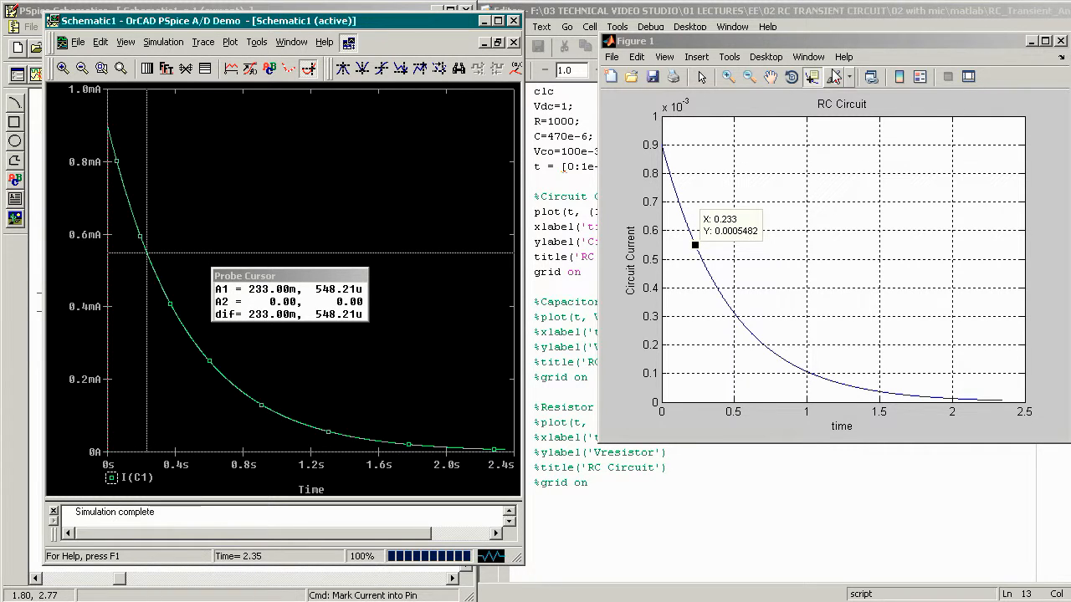
Move the MATLAB data tip to X 0.892 and send PSpice cursor 1 there with "search forward xvalue(.892)".
click(792, 362)
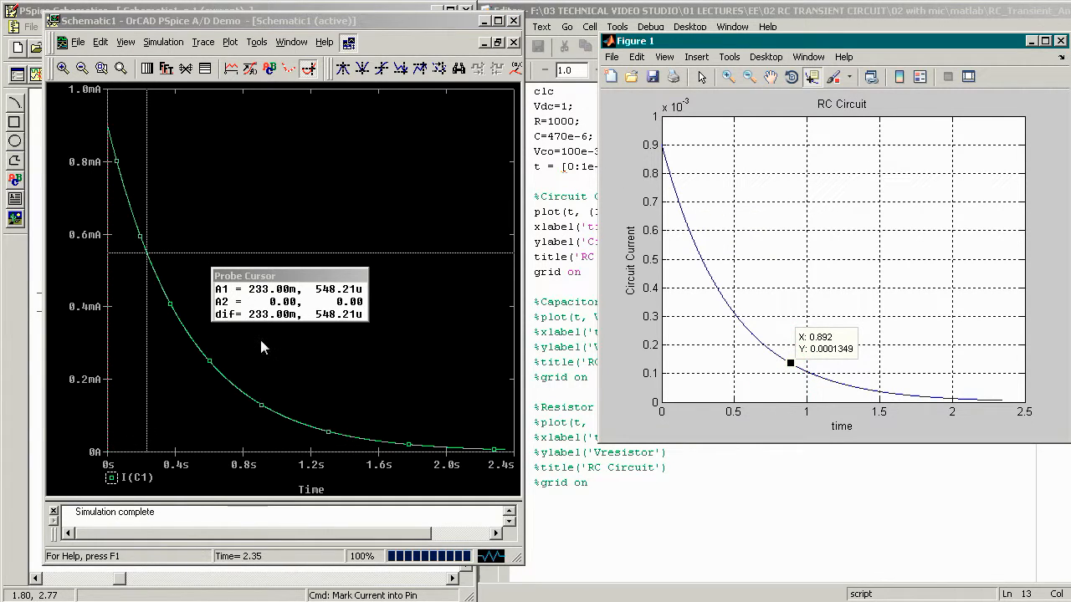
click(457, 69)
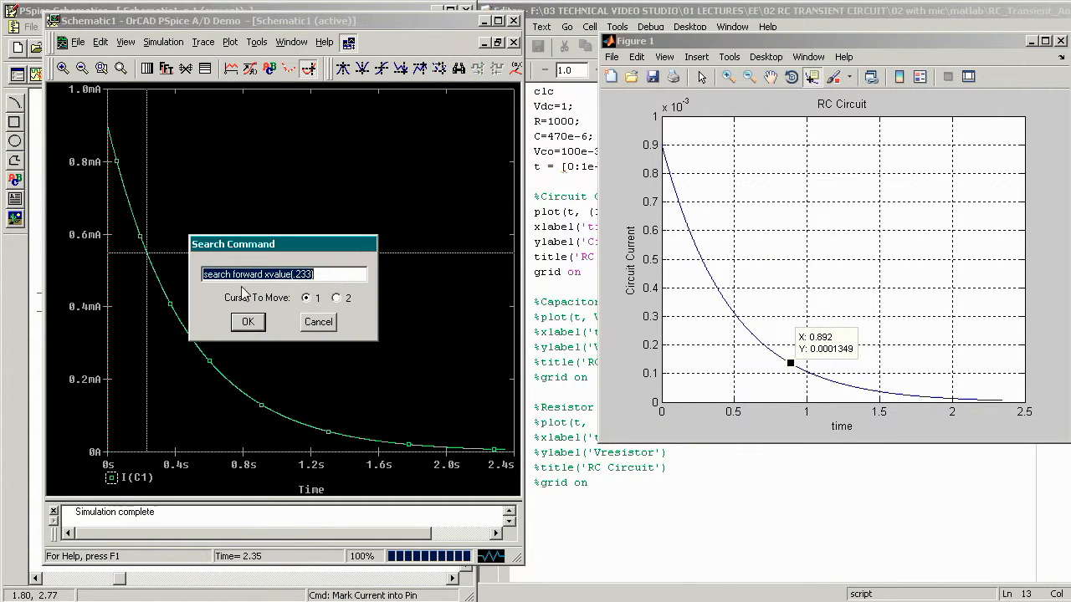
click(311, 274)
key(BackSpace)
key(BackSpace)
key(BackSpace)
key(BackSpace)
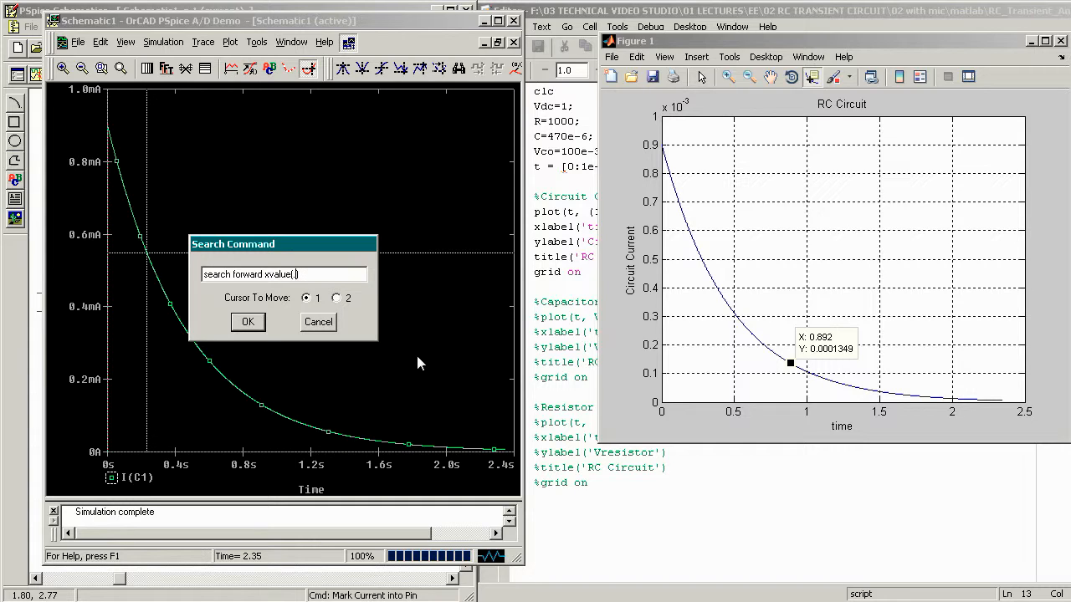
text(.892)
key(Return)
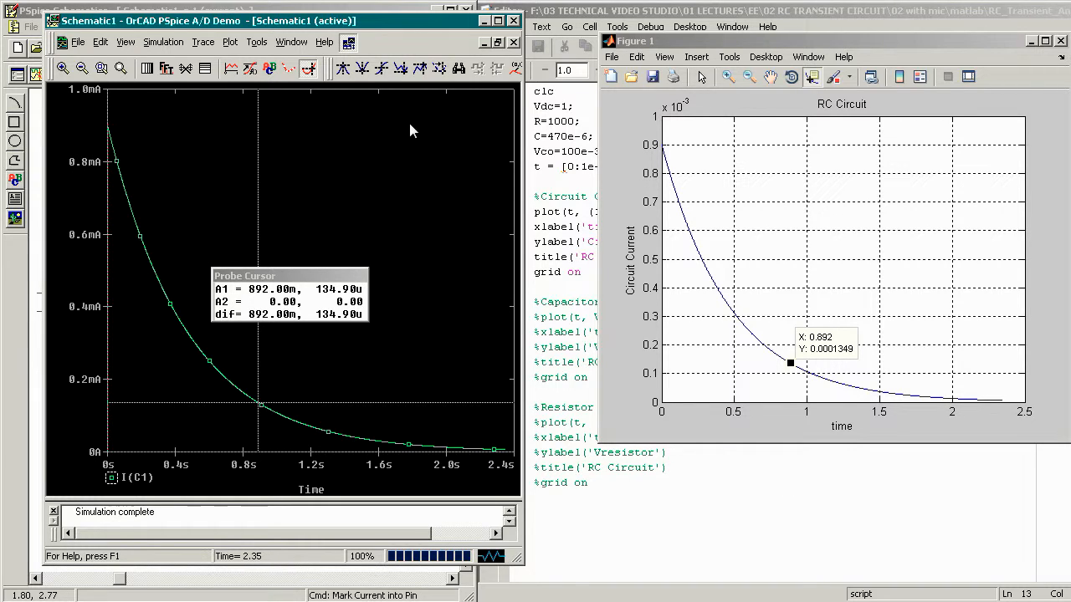
Close both current plots and comment out all the Circuit Current plotting lines, 9 to 13, in the MATLAB script.
click(514, 20)
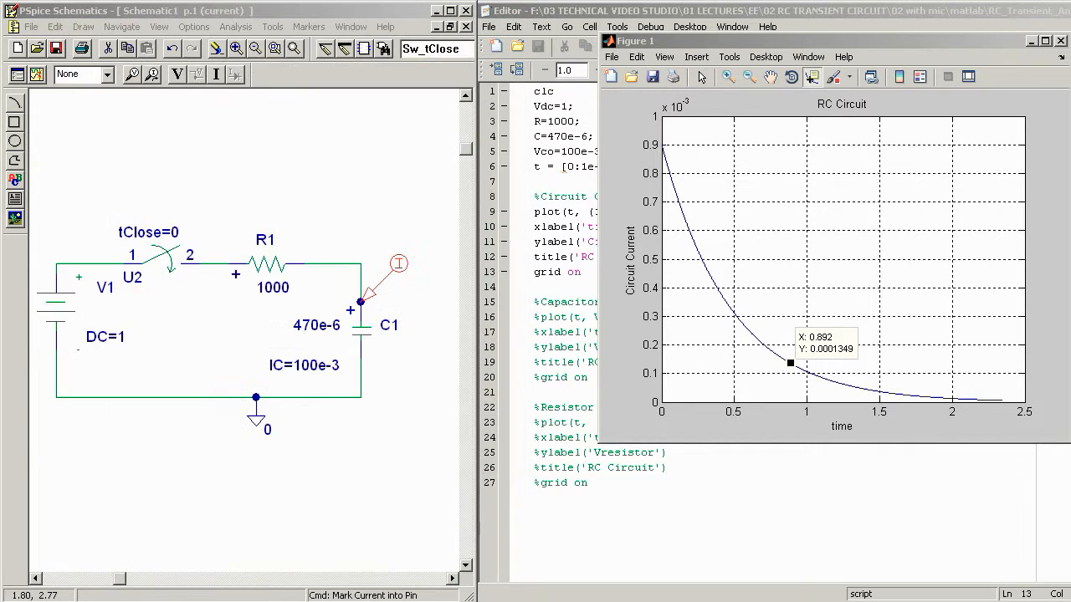
click(1061, 41)
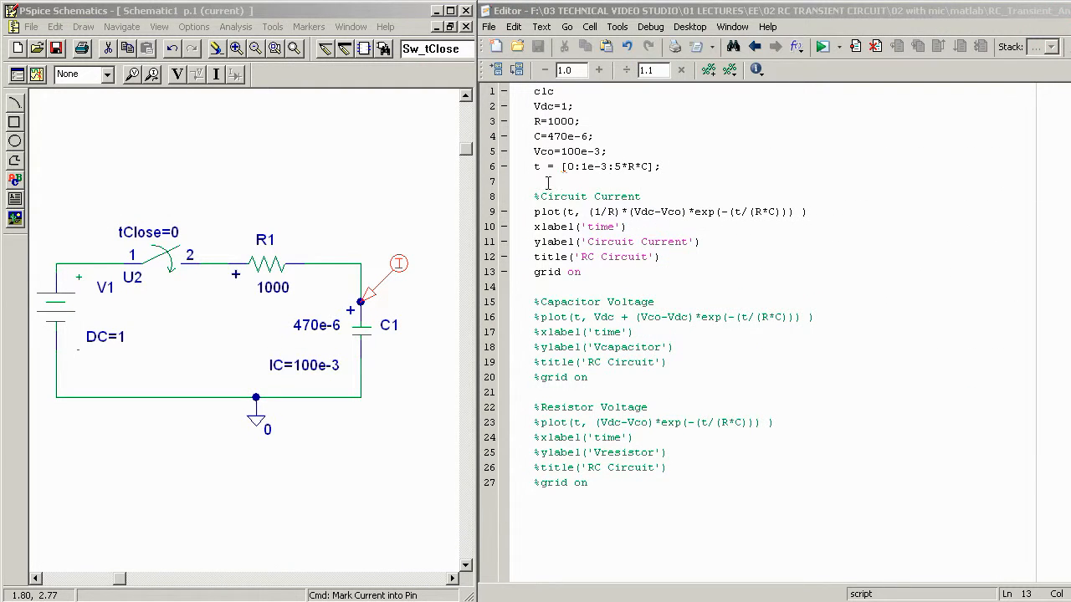
click(535, 216)
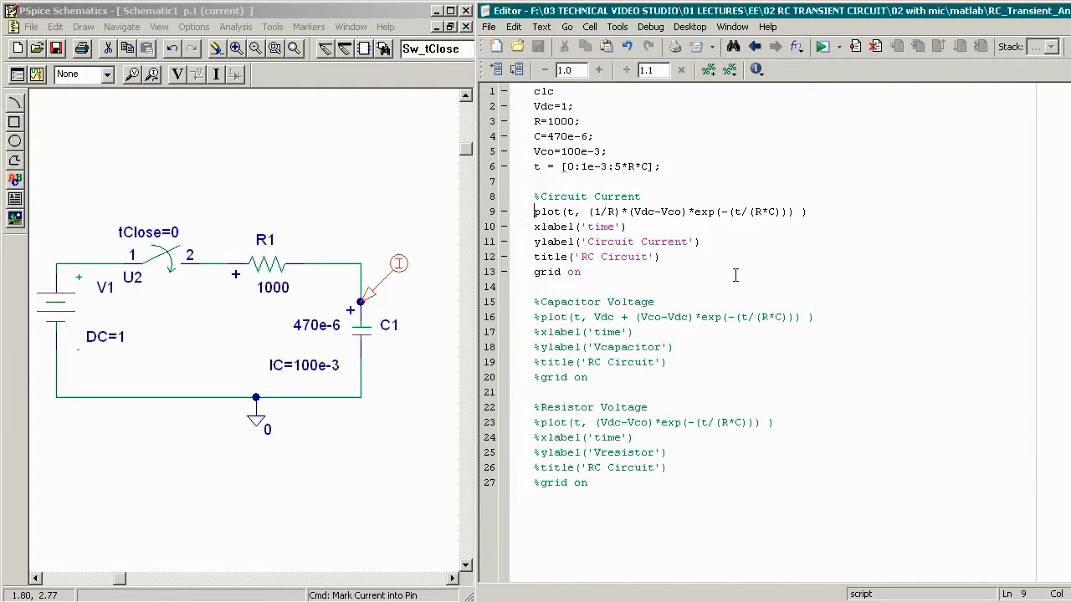
text(%)
key(Down)
key(Left)
text(%)
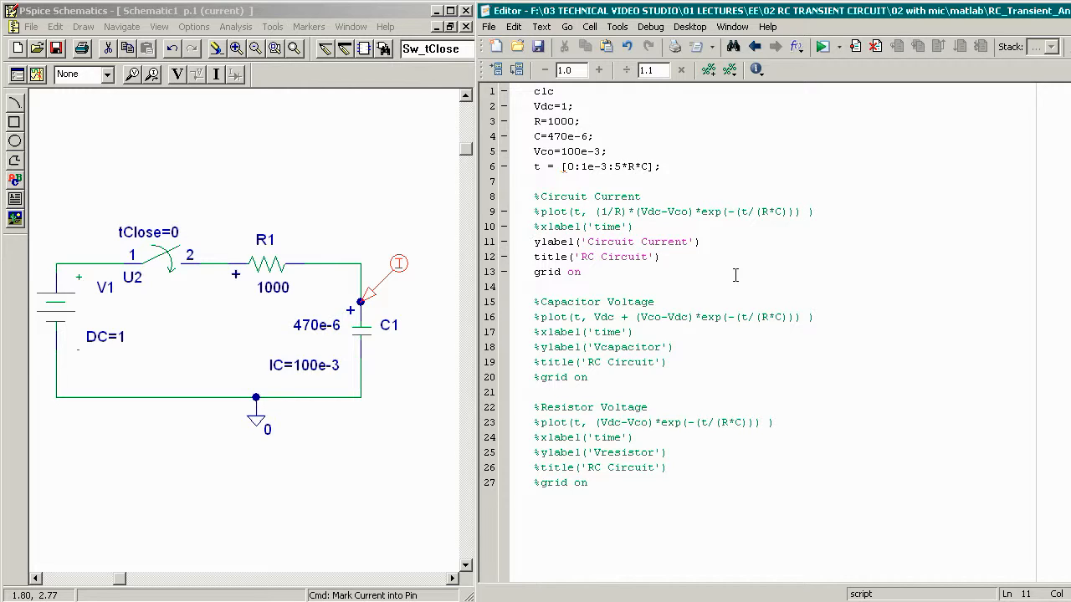
text(%)
text(%)
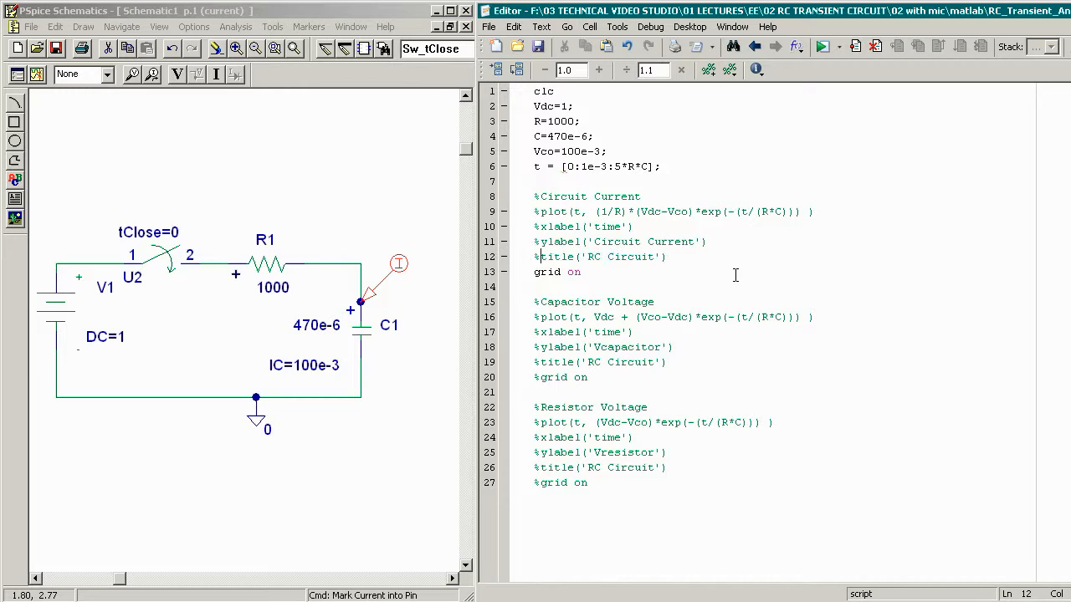
text(%)
Uncomment the Capacitor Voltage plotting lines, 16 to 20, in the script.
key(Delete)
key(Down)
key(Delete)
key(Delete)
key(Delete)
key(Delete)
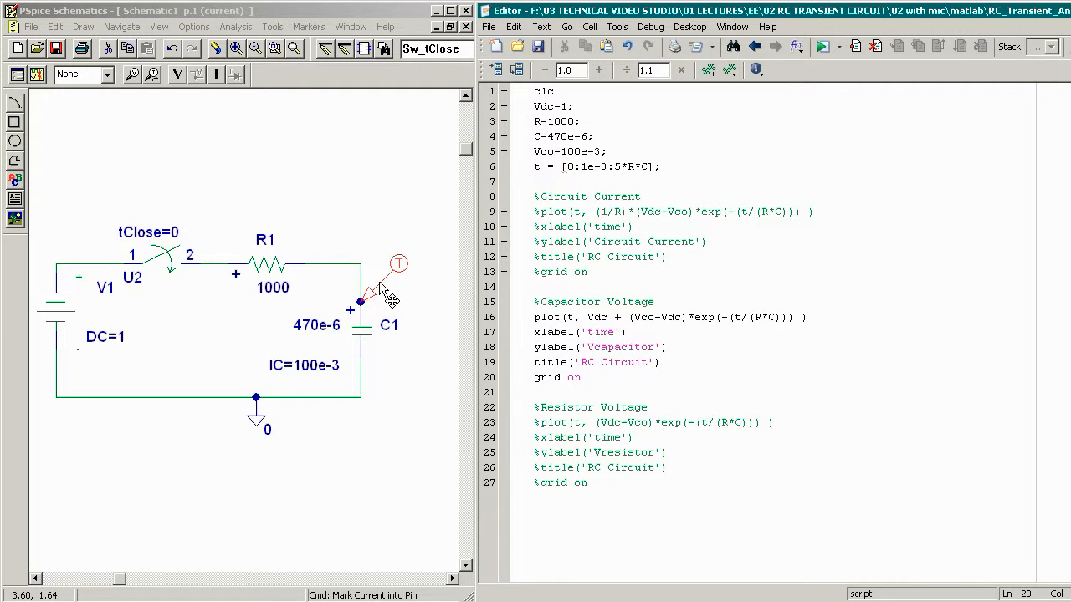
Replace the current marker in the PSpice schematic with a voltage marker at the upper terminal of capacitor C1.
click(385, 292)
key(Delete)
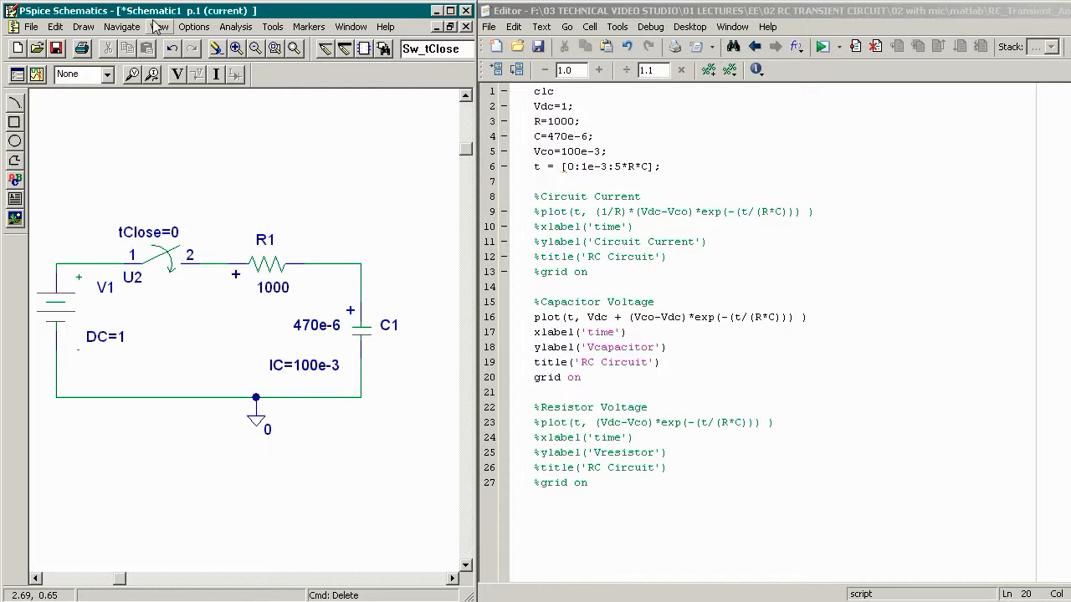
click(177, 73)
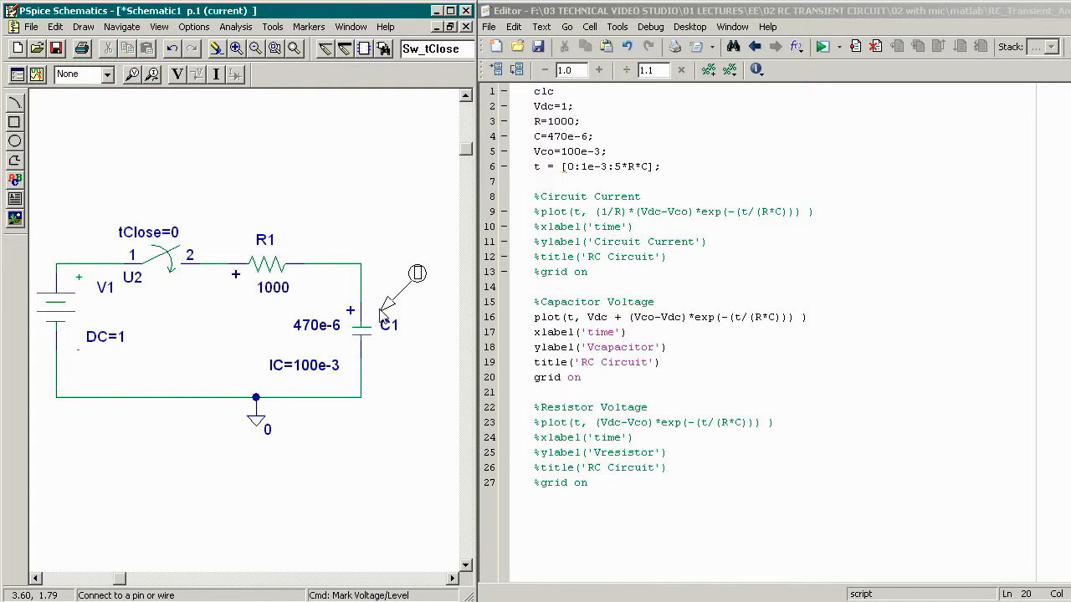
click(361, 301)
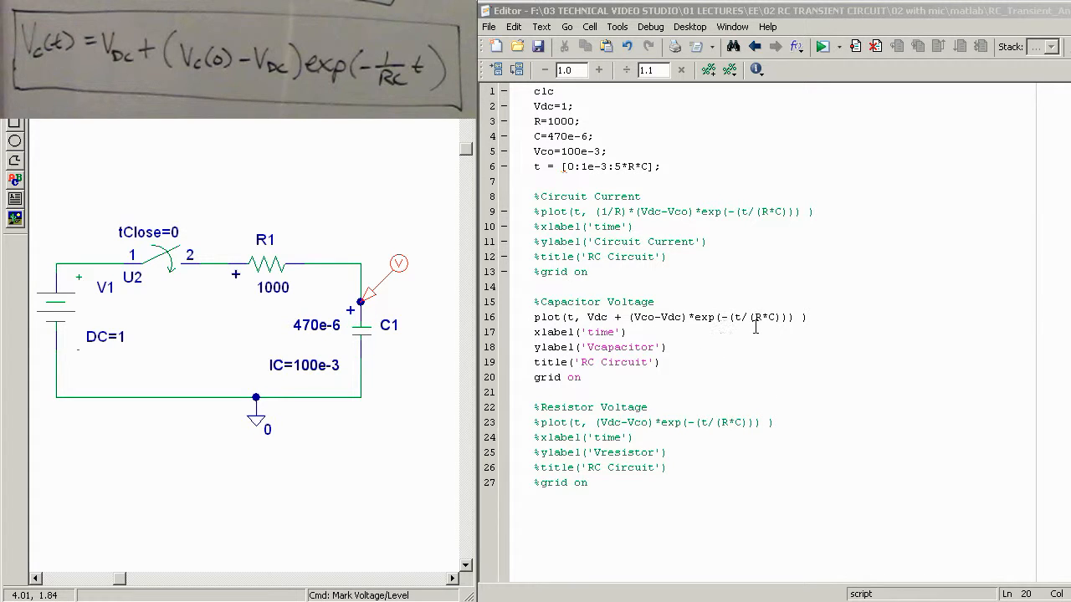
click(314, 184)
Run the MATLAB script to plot the capacitor voltage, move its figure clear of the schematic, and simulate the circuit in PSpice.
click(822, 46)
drag(627, 41, 873, 95)
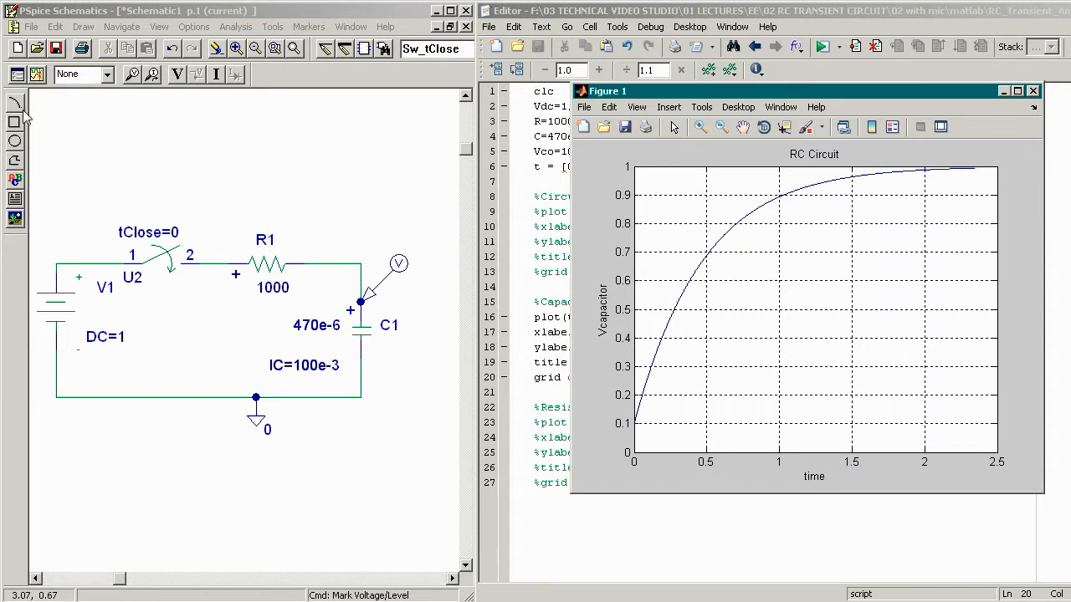
click(36, 75)
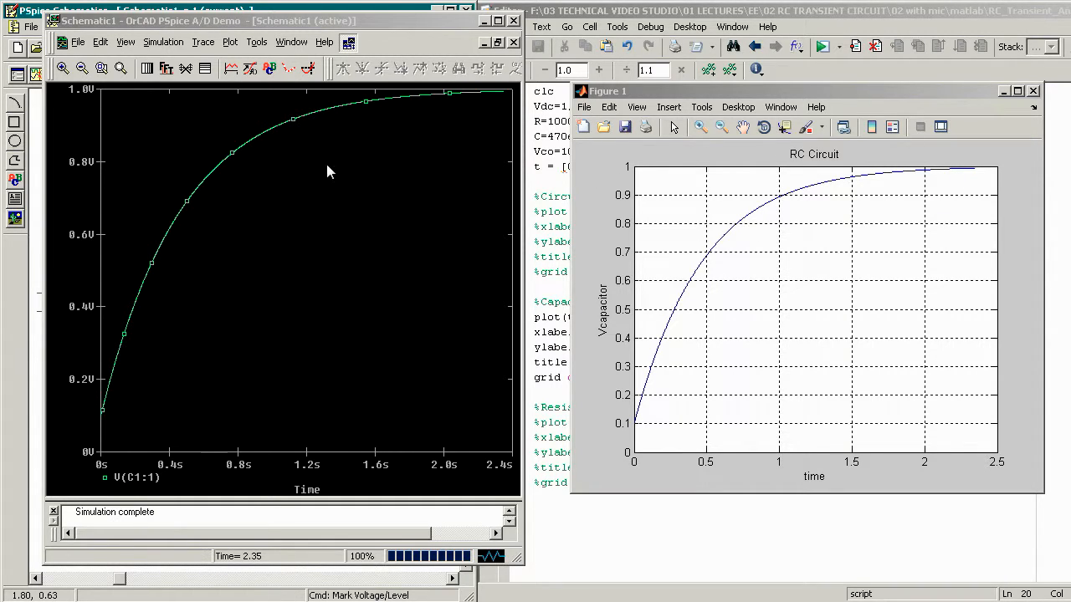
Mark the MATLAB capacitor voltage curve at X 0.269 and move PSpice cursor 1 there with "search forward xvalue(.269)".
click(784, 127)
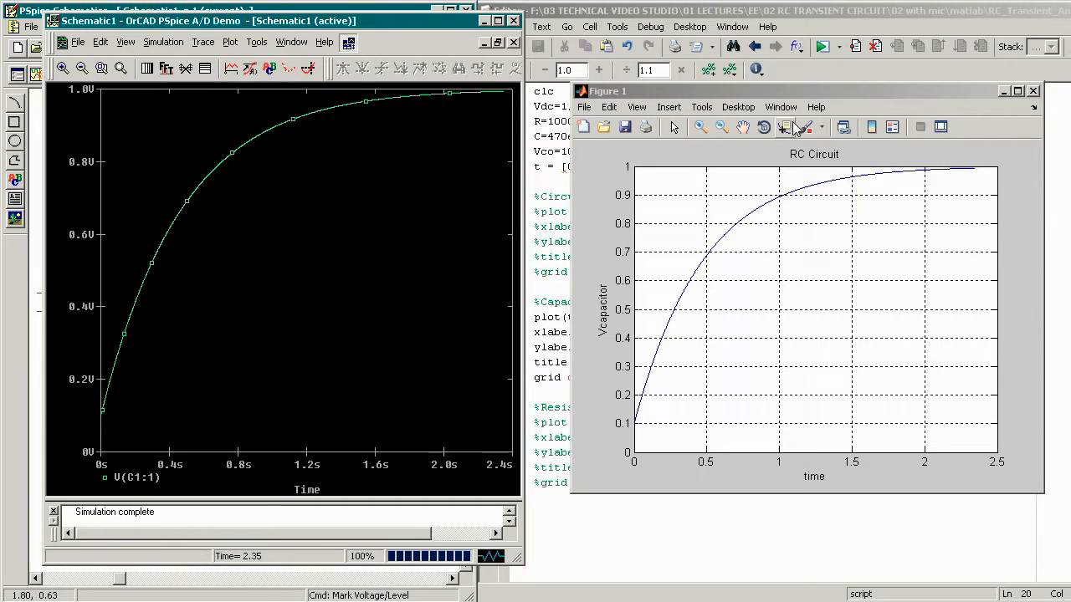
click(674, 310)
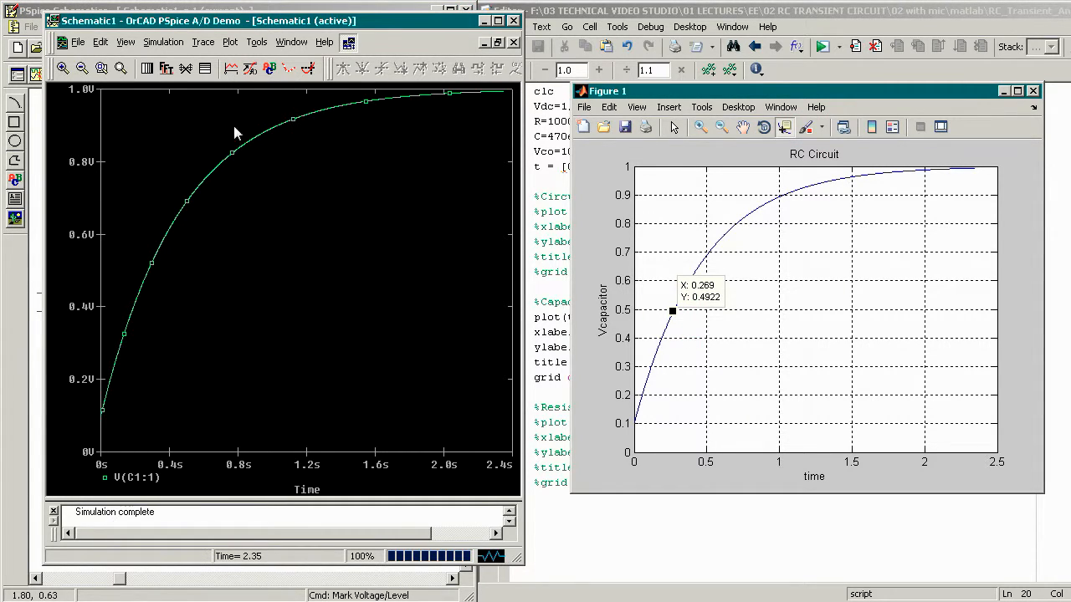
drag(207, 21, 208, 38)
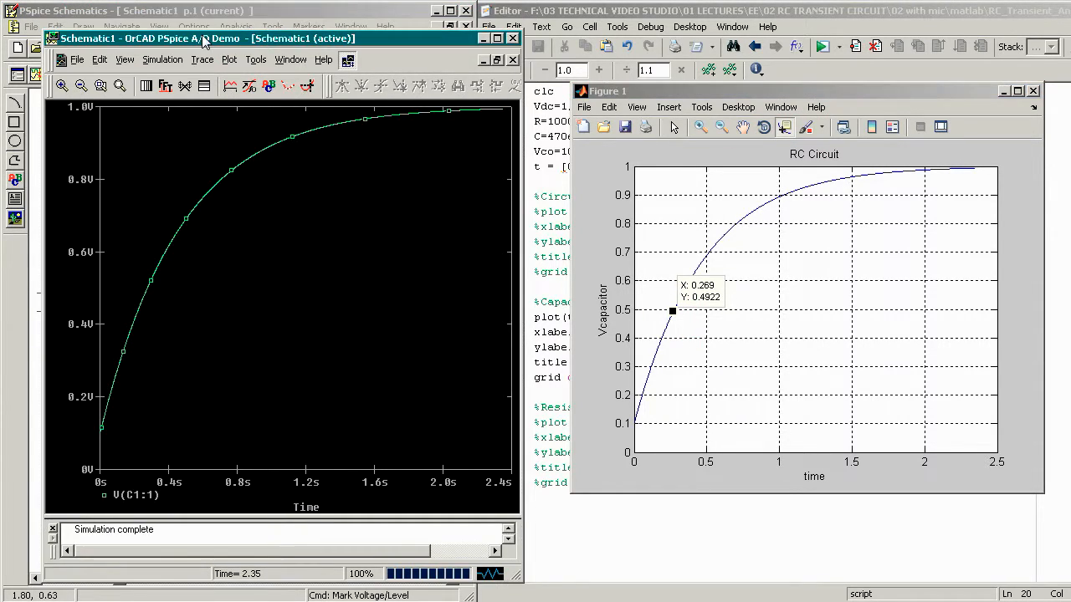
click(307, 85)
click(459, 85)
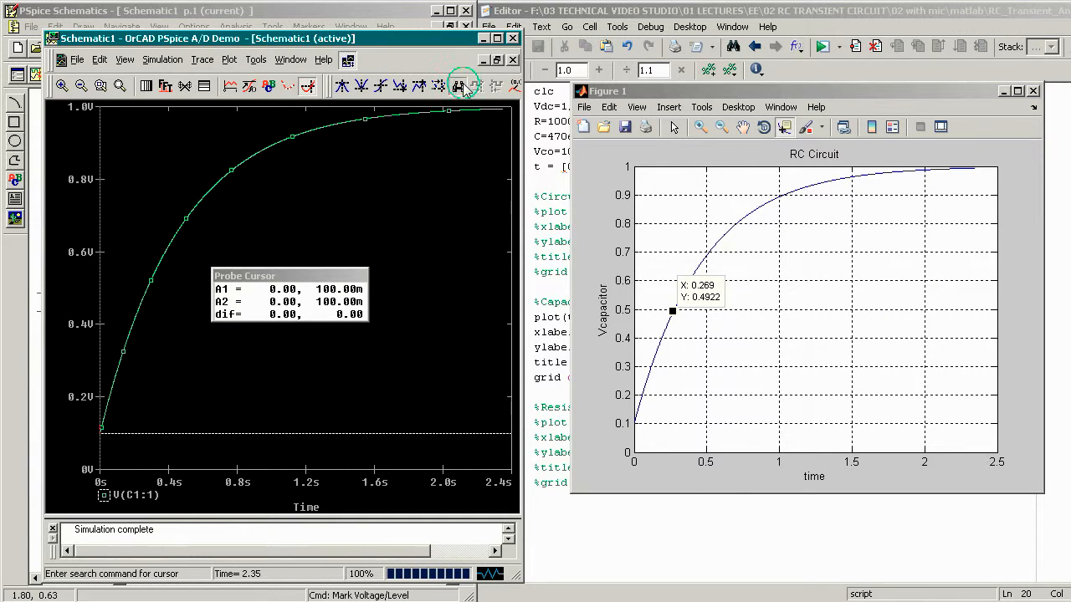
text(search forward xvalue())
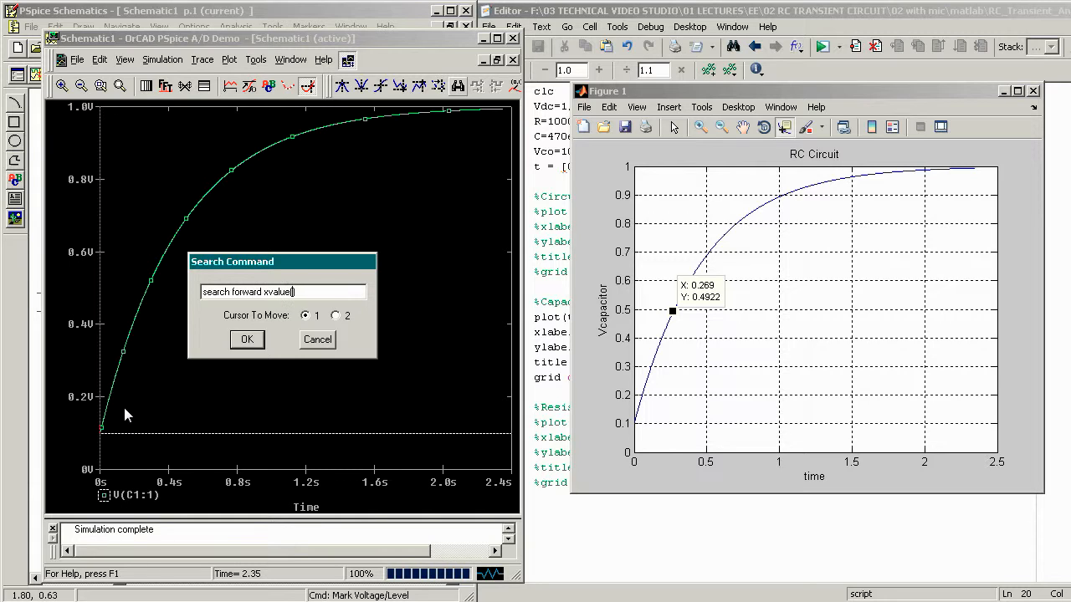
text(.269)
key(Return)
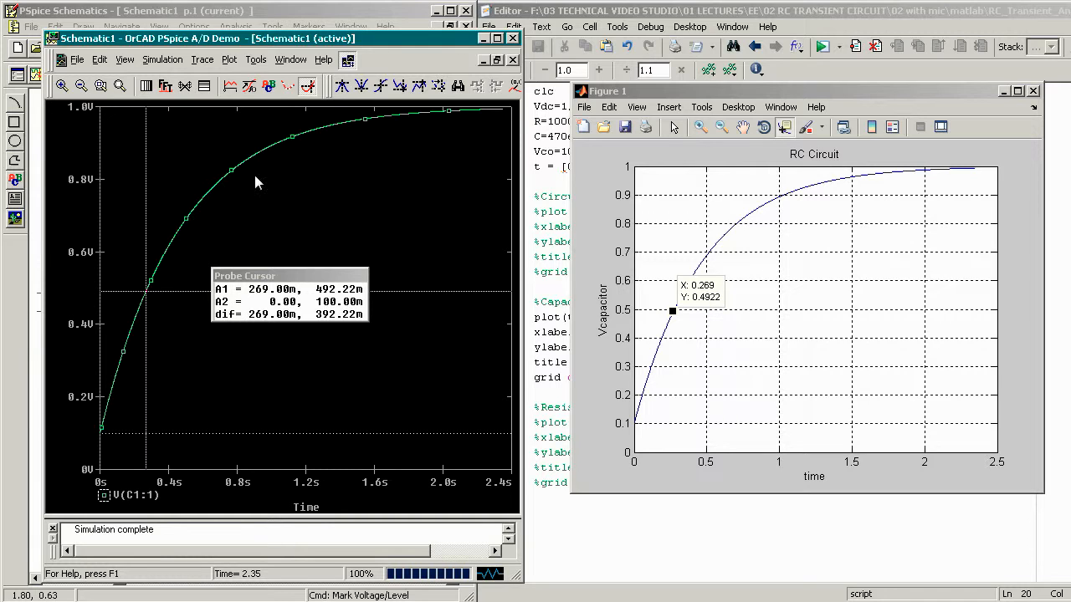
Move the MATLAB data tip to X 1.136 and send PSpice cursor 1 there with "search forward xvalue(1.136)".
click(799, 190)
click(799, 190)
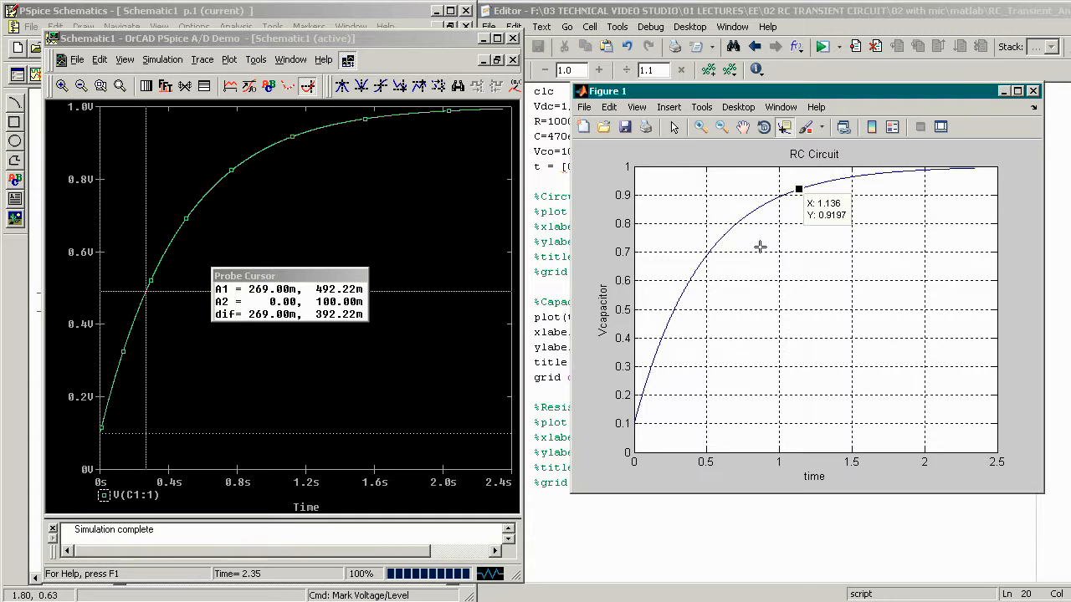
click(458, 86)
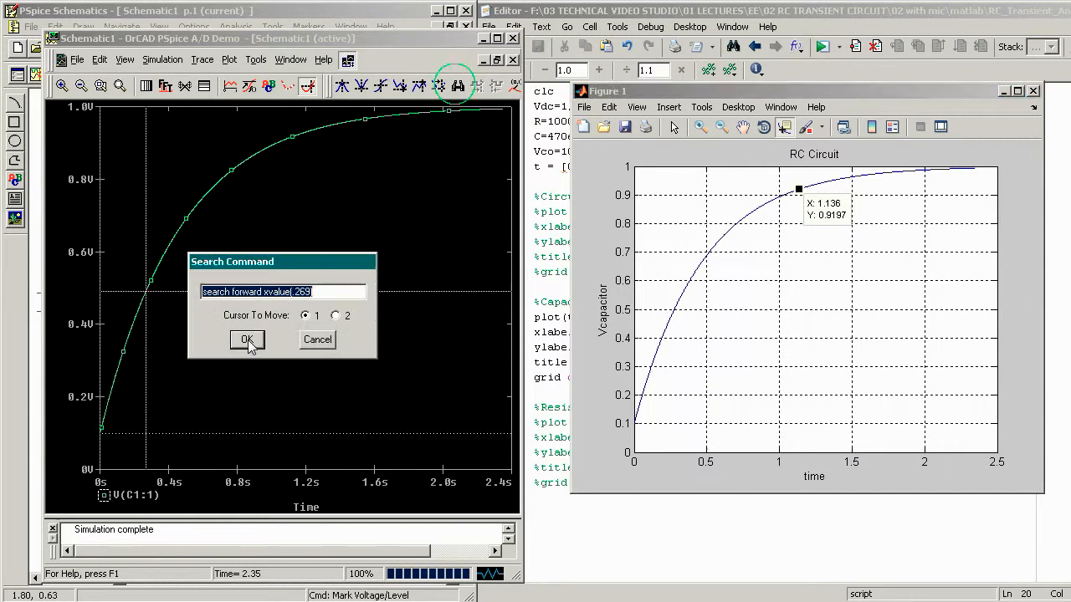
click(311, 292)
key(Left)
key(BackSpace)
key(BackSpace)
key(BackSpace)
key(BackSpace)
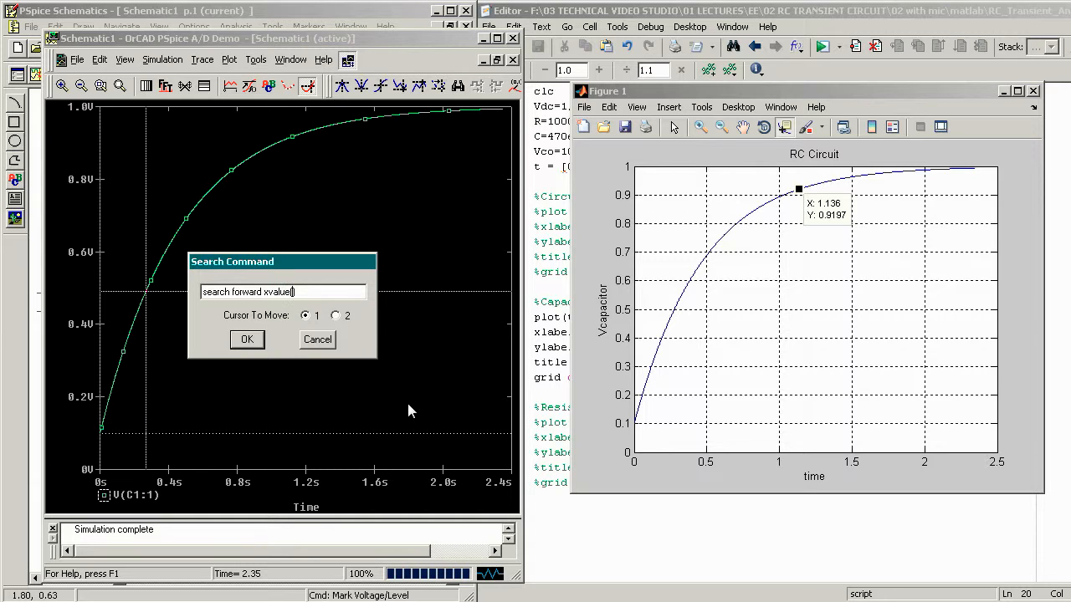
text(1.136)
key(Return)
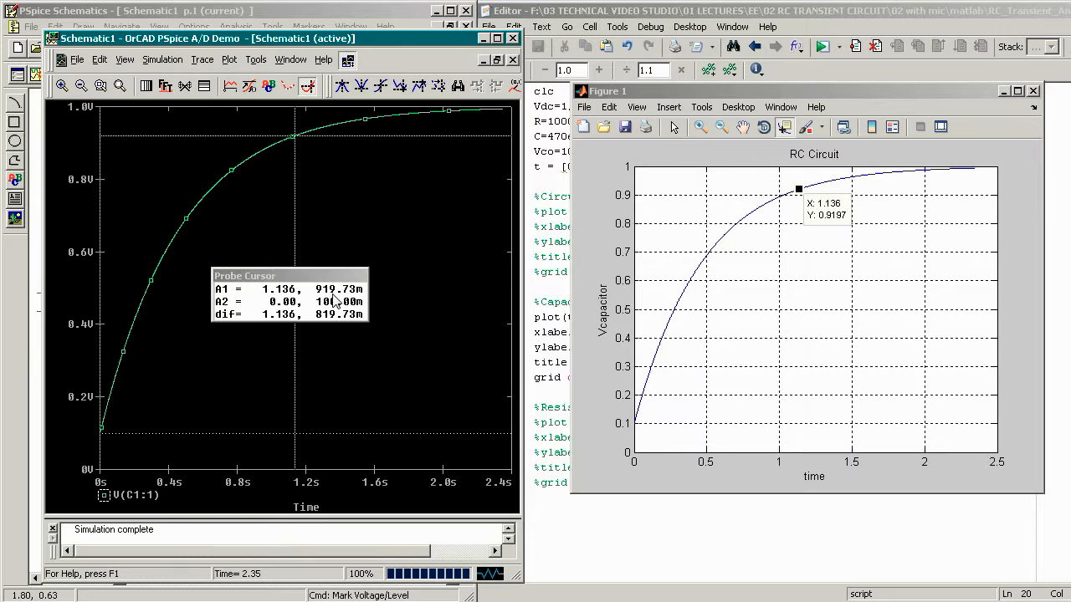
Close the PSpice and MATLAB capacitor voltage plots and comment out lines 16 to 20 under Capacitor Voltage in the script.
click(513, 39)
click(1033, 90)
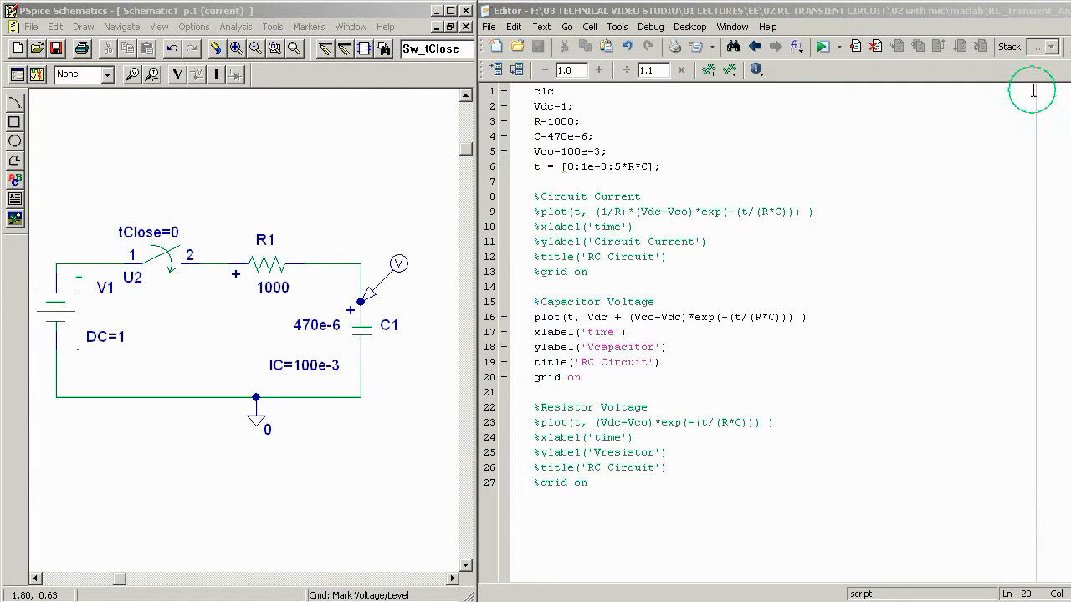
click(535, 317)
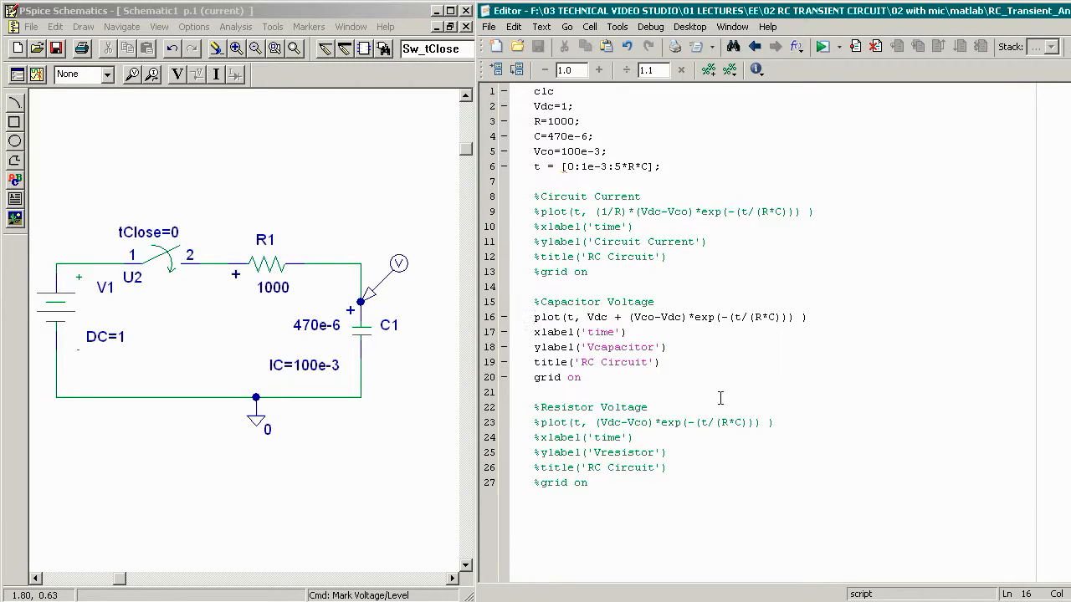
text(%)
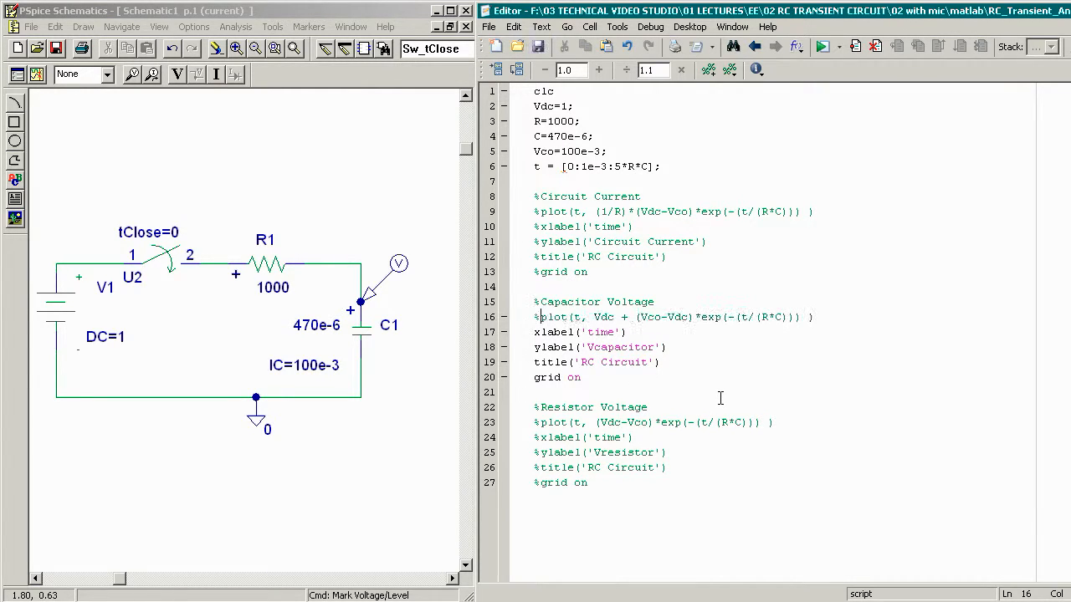
text(%%%)
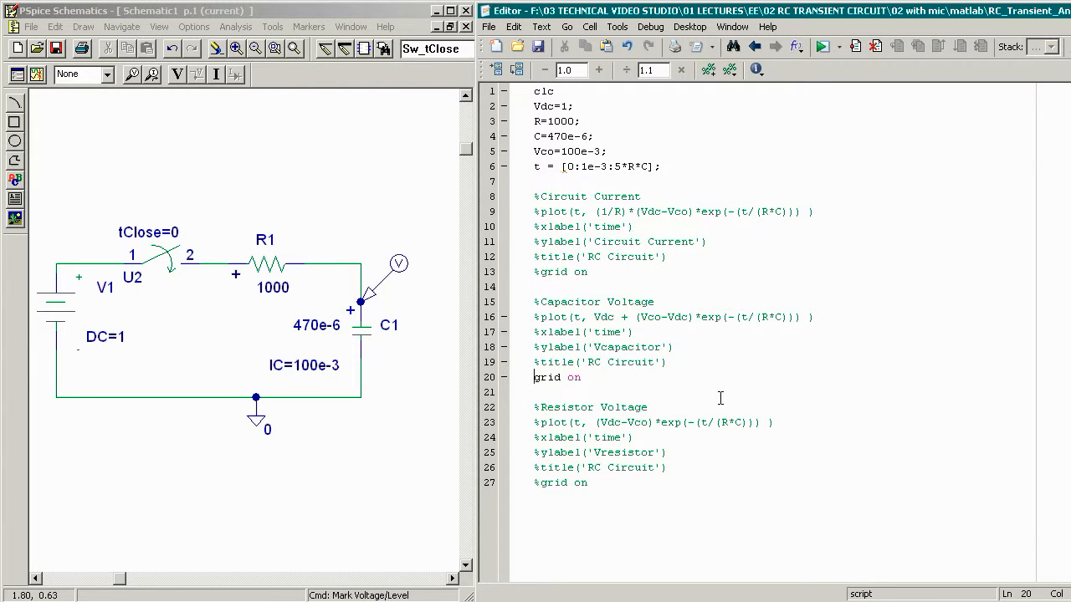
text(%)
Uncomment the plot, label, title and grid commands on lines 23 to 27 under Resistor Voltage in the MATLAB script.
key(Delete)
key(Delete)
key(Delete)
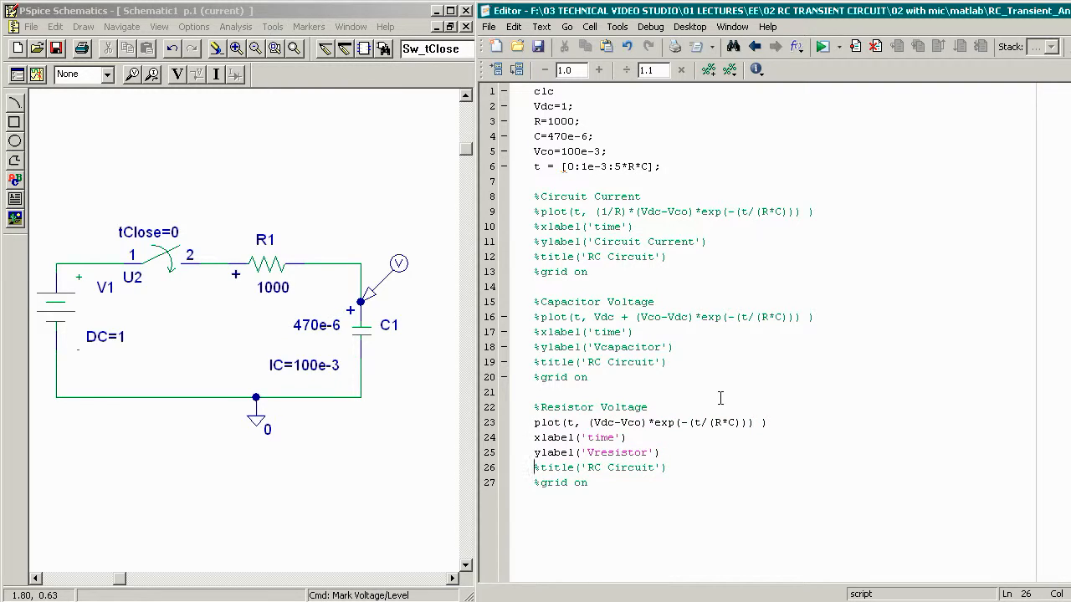
key(Delete)
key(Delete)
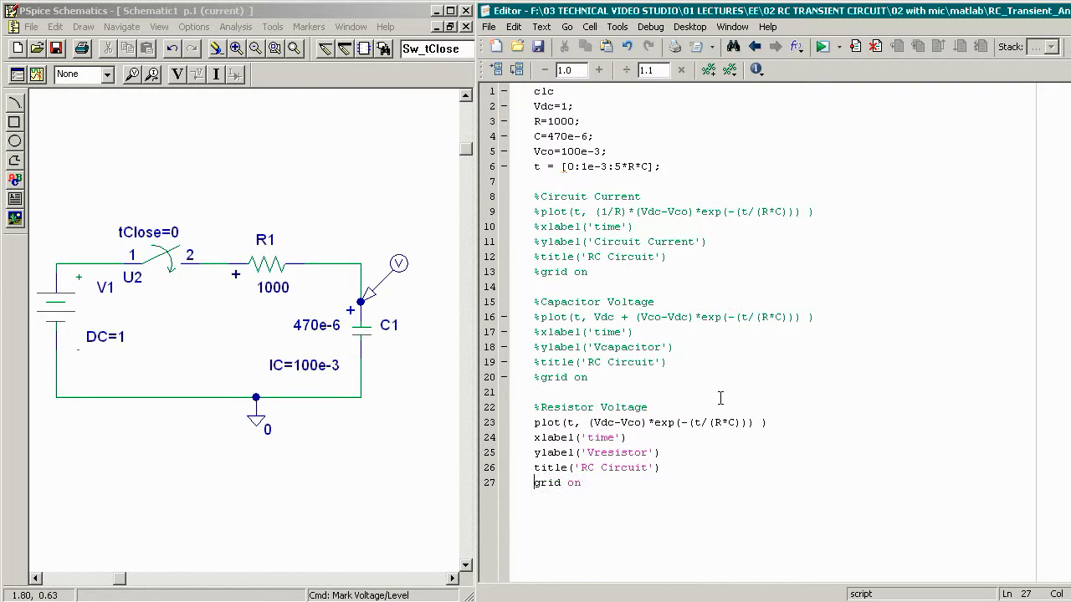
Replace the voltage marker at C1 in the PSpice schematic with a voltage differential marker pair across resistor R1.
click(393, 276)
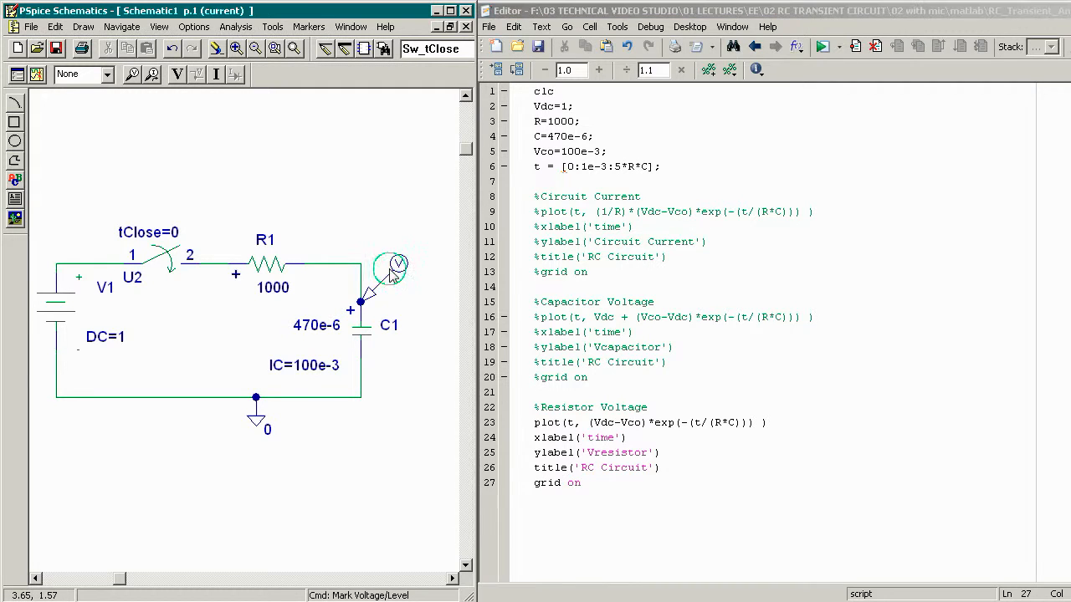
click(404, 268)
key(Delete)
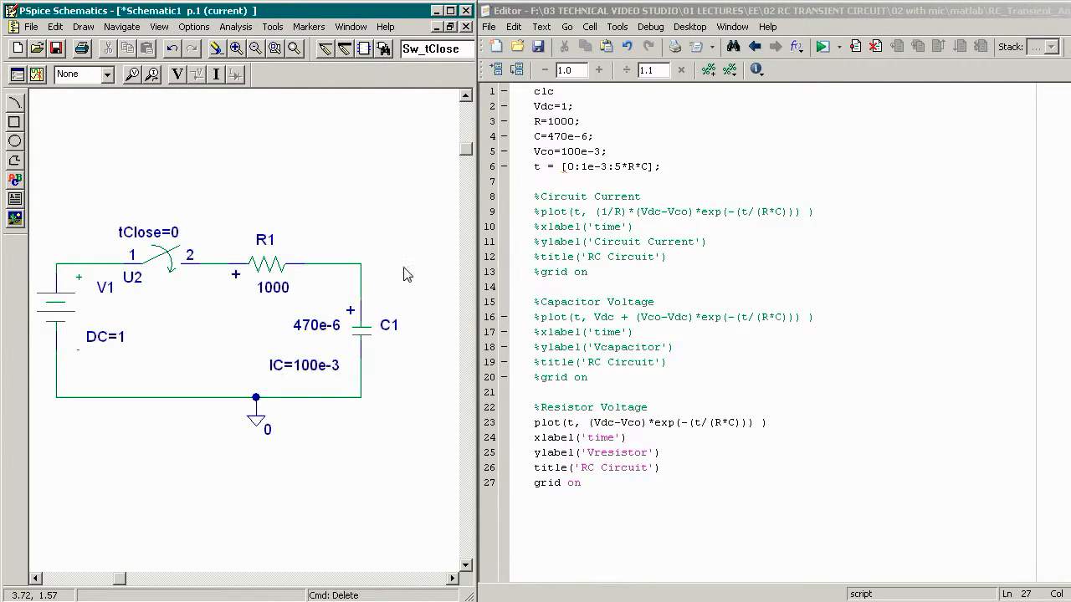
click(276, 28)
mouse_move(308, 27)
click(308, 57)
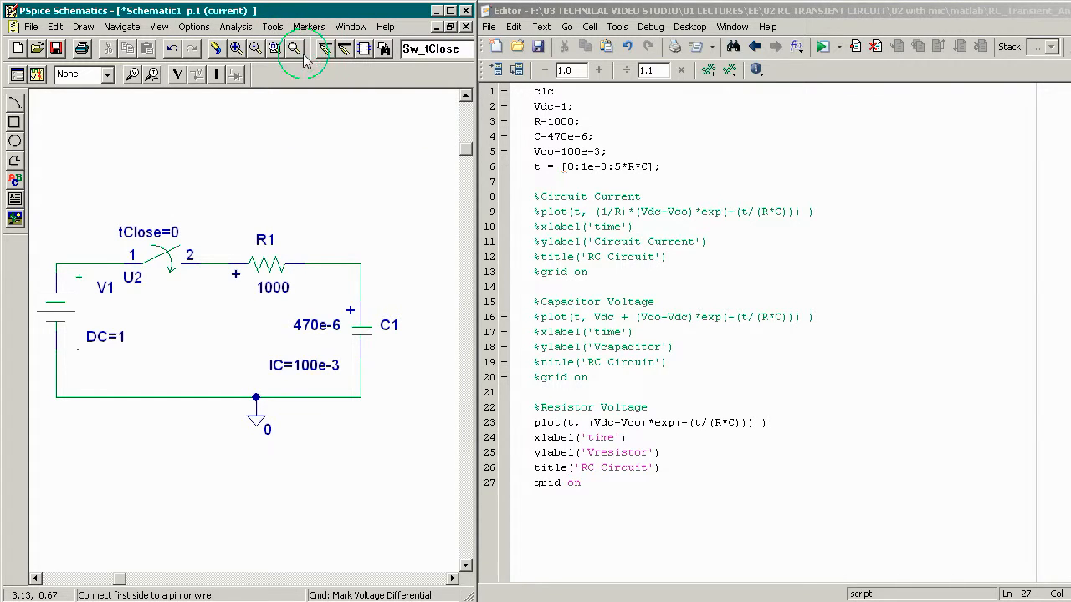
click(227, 264)
click(309, 265)
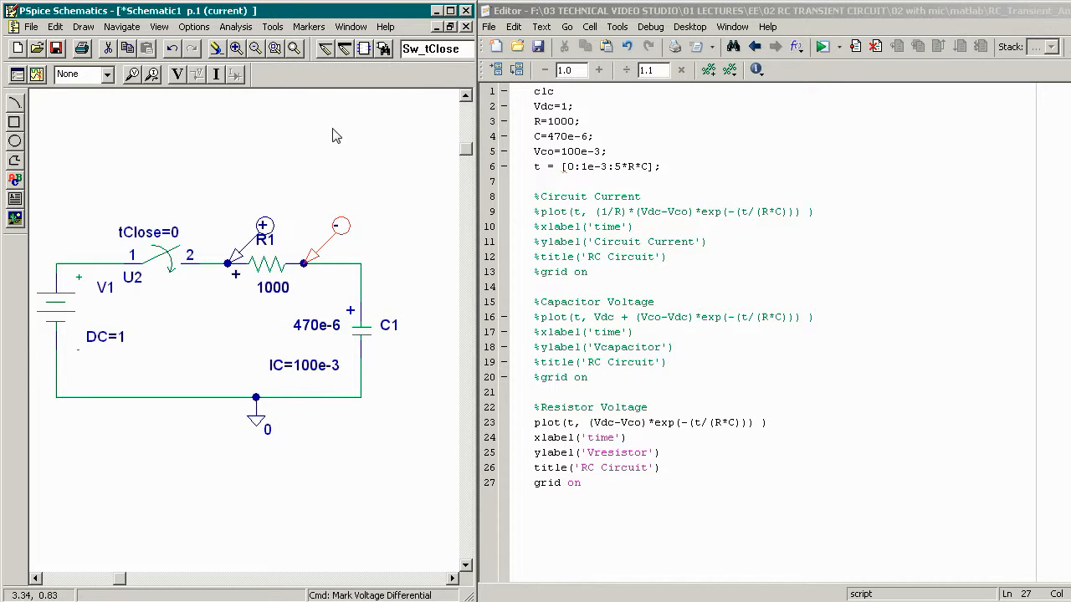
Run the MATLAB script to plot the resistor voltage, move its figure clear of the schematic, and simulate the circuit in PSpice.
click(824, 47)
drag(547, 39, 786, 67)
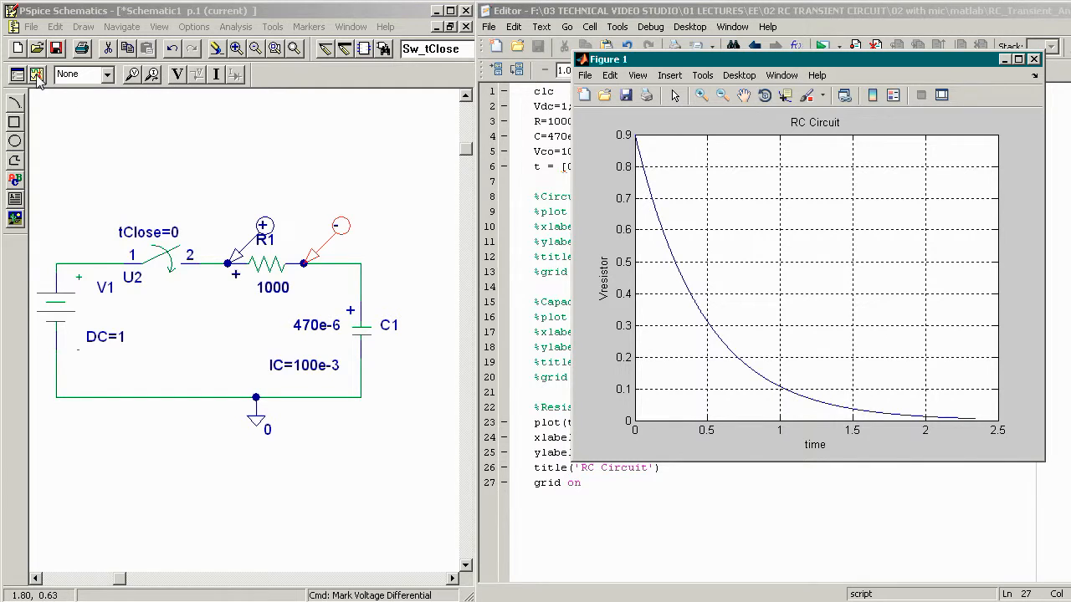
click(37, 74)
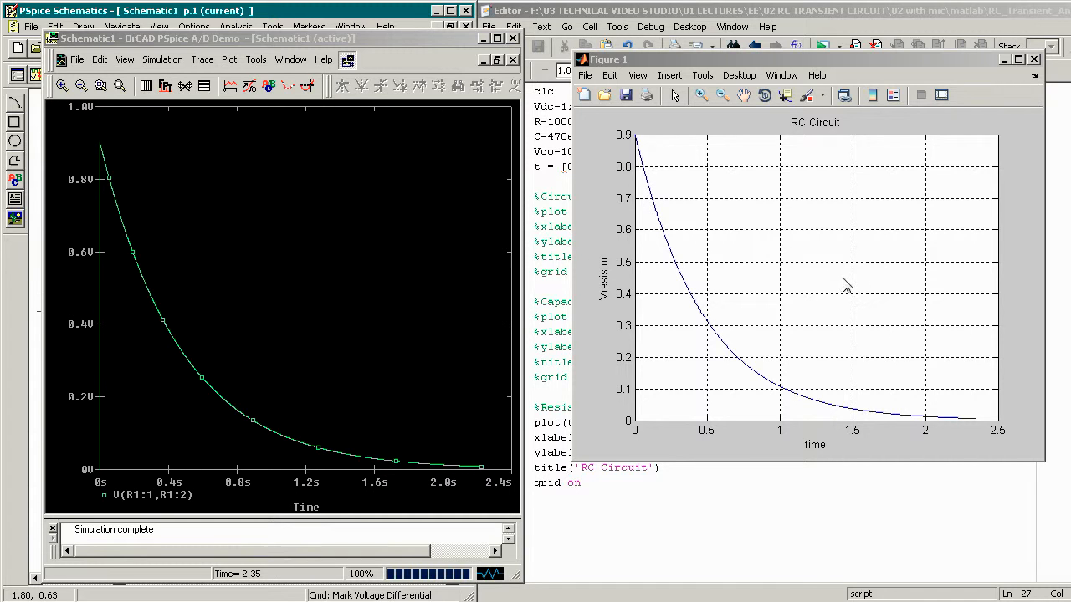
Rearrange the PSpice plot window and rerun the MATLAB script to place its resistor voltage figure beside it.
click(250, 38)
drag(251, 37, 679, 46)
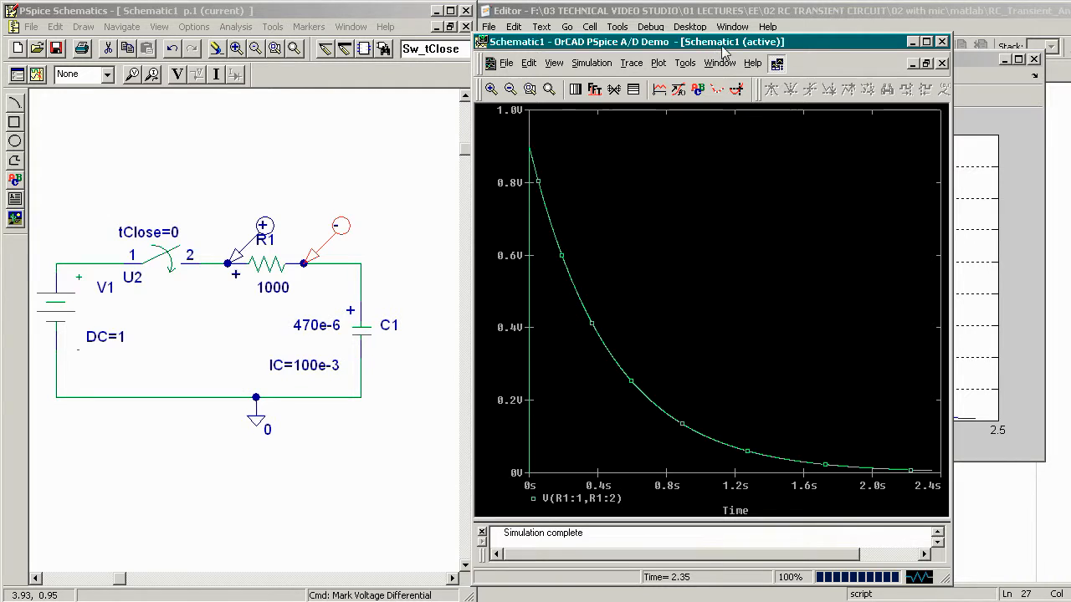
drag(739, 41, 360, 51)
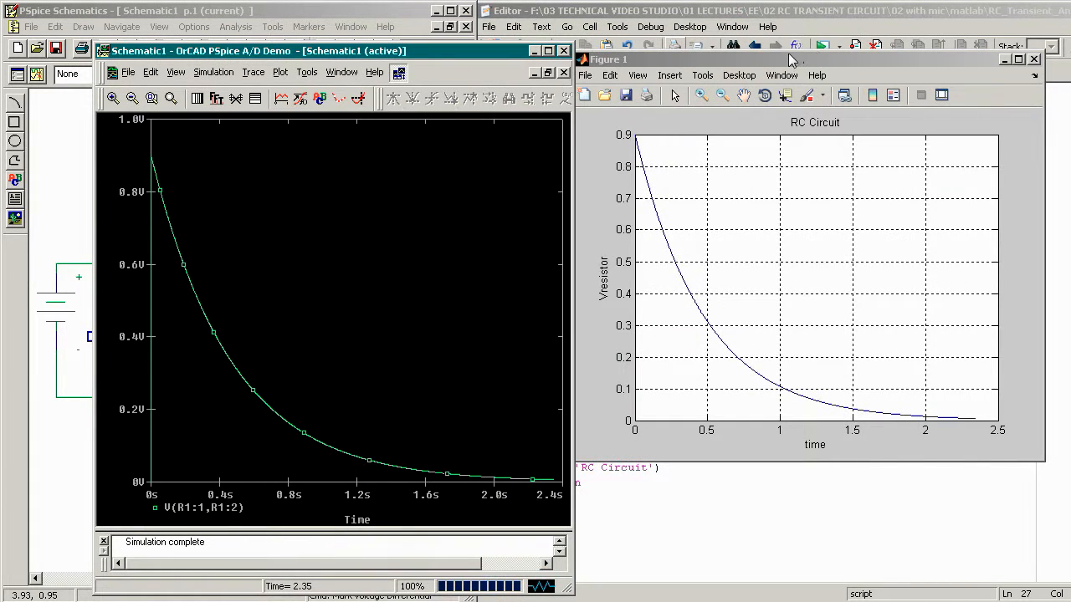
drag(792, 63, 281, 26)
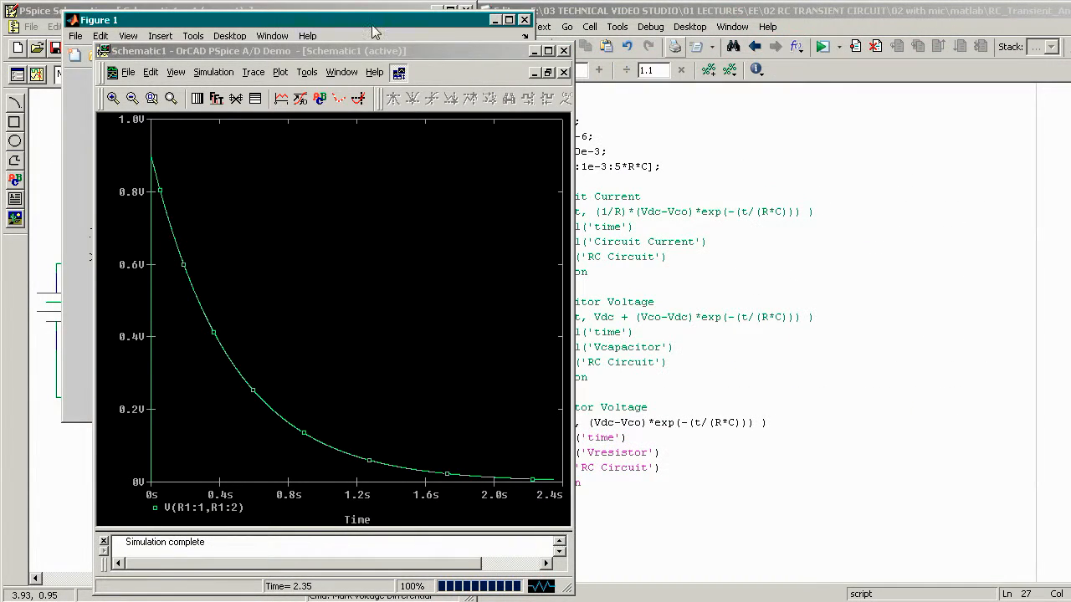
drag(427, 52, 278, 27)
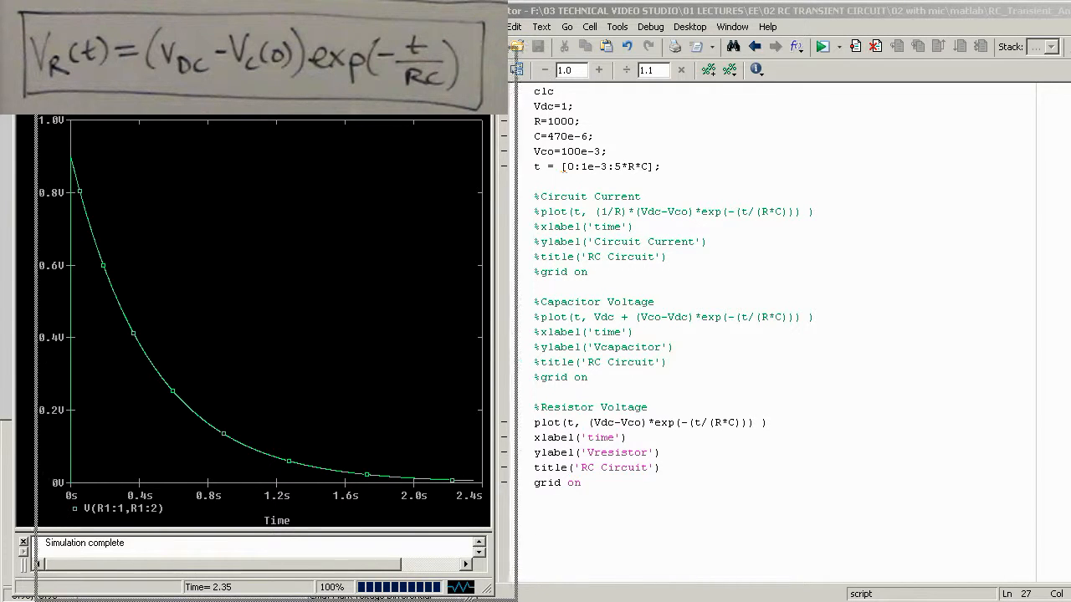
click(822, 46)
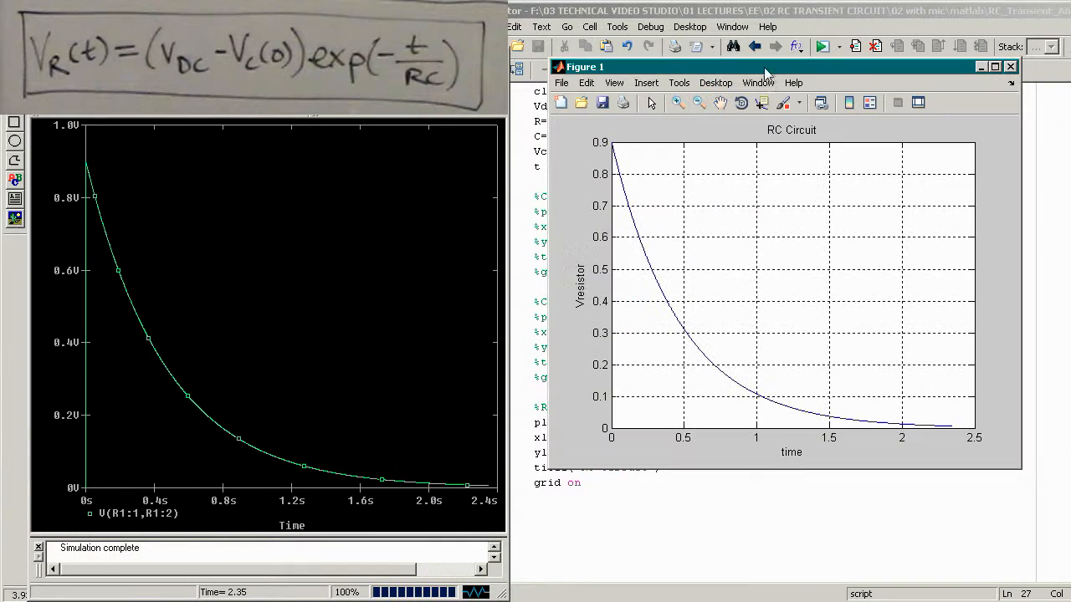
drag(671, 67, 724, 87)
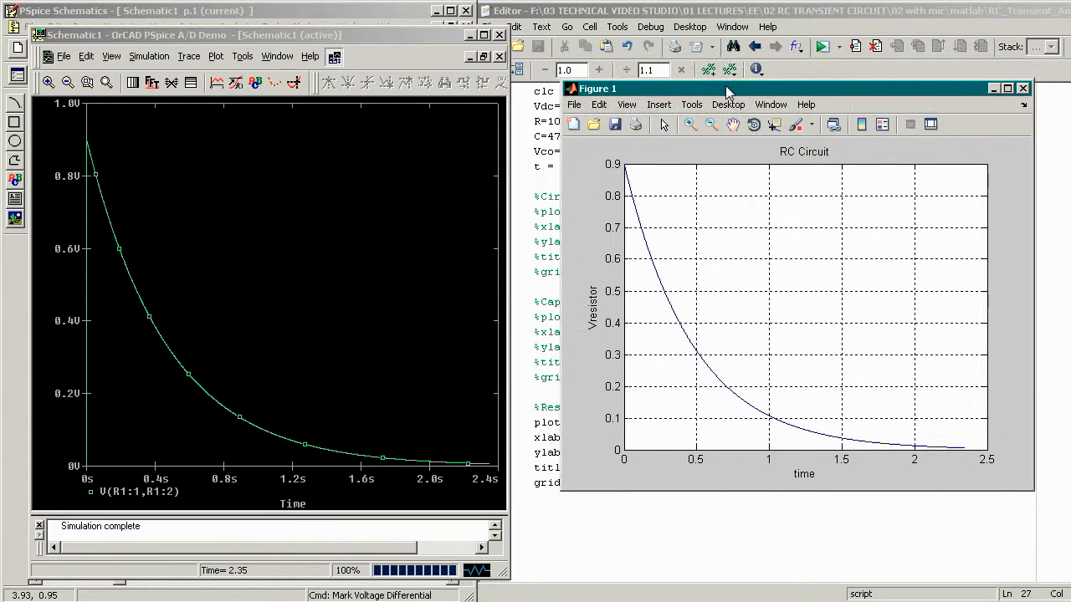
Mark the MATLAB resistor voltage curve at X 0.195 and move PSpice cursor 1 there with "search forward xvalue(.195)".
click(775, 127)
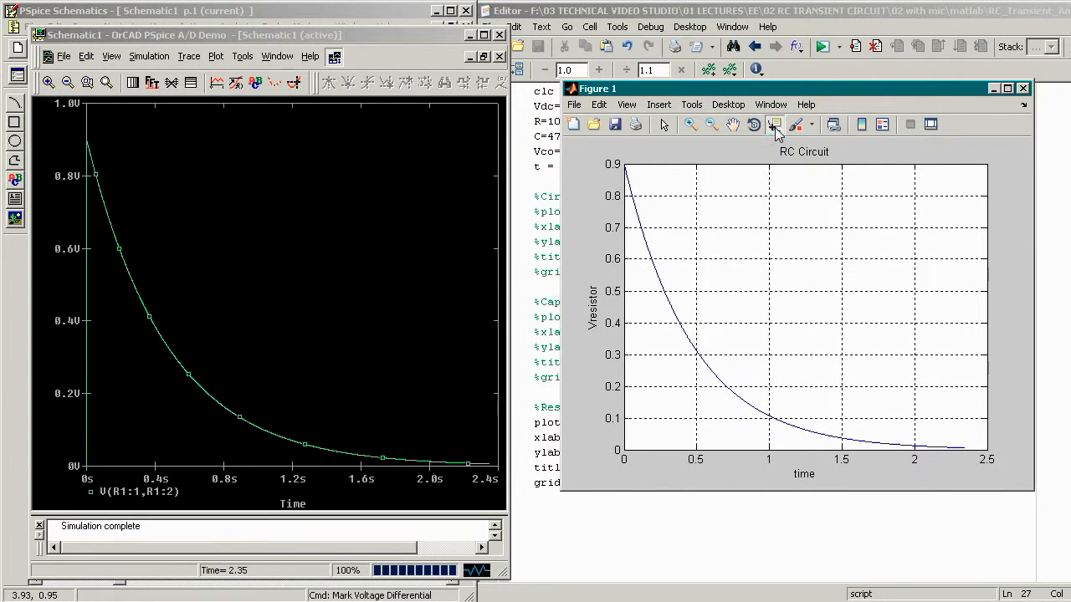
click(652, 261)
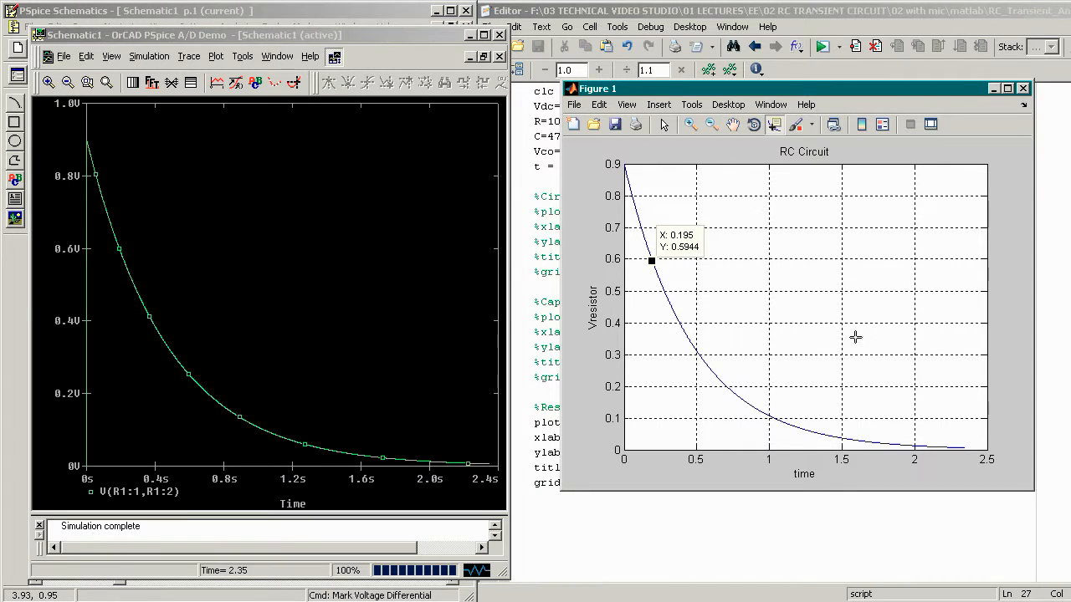
click(293, 82)
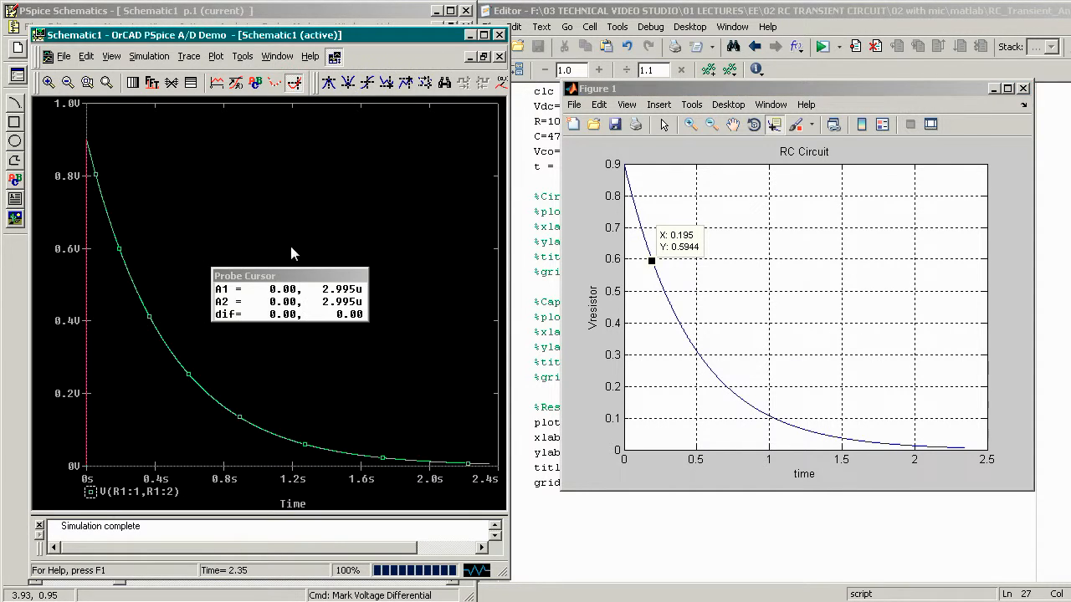
click(117, 239)
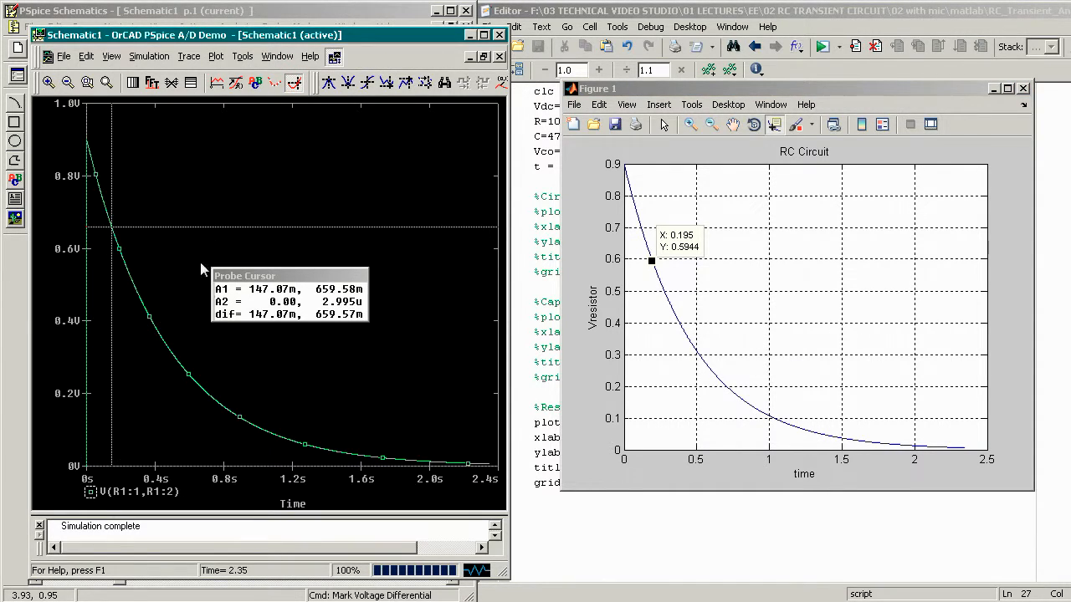
click(444, 84)
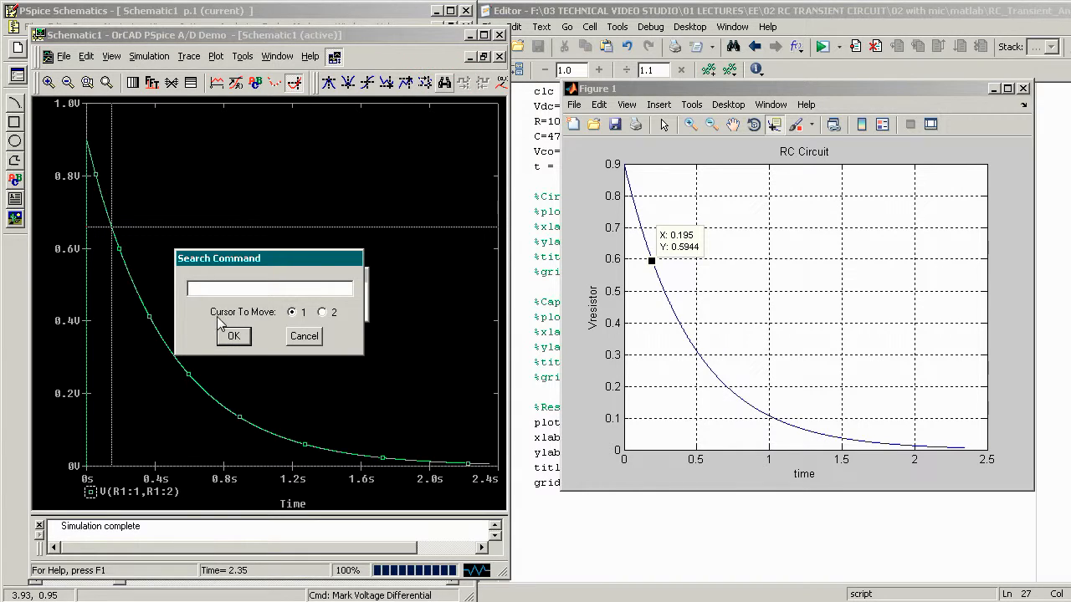
text(search forward xvalue()
text(.))
text(195)
key(Return)
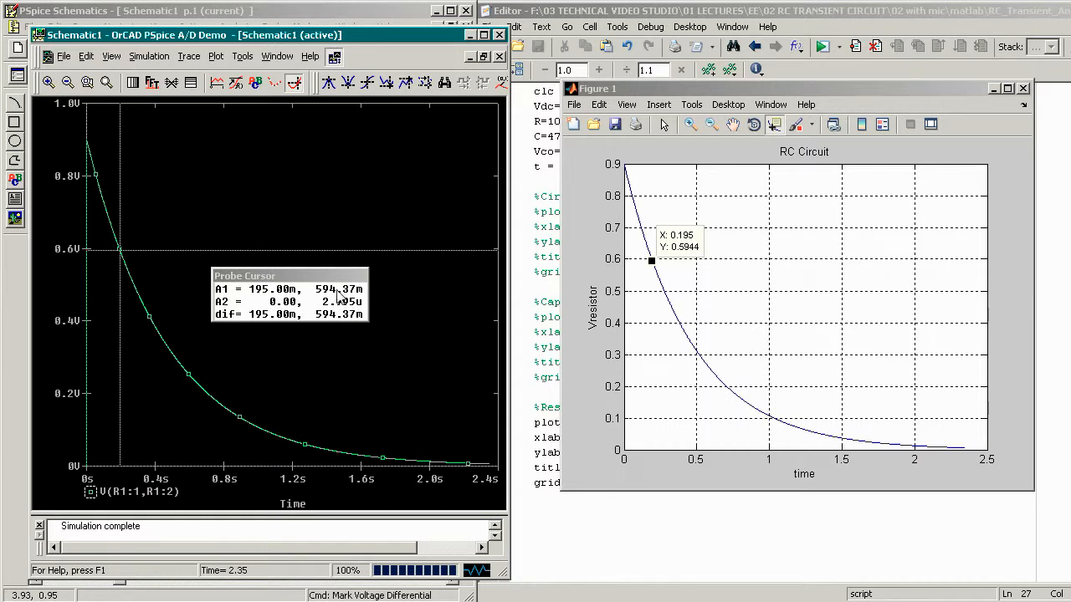
Move the MATLAB data tip to X 0.952 and send PSpice cursor 1 there with "search forward xvalue(.952)".
click(763, 412)
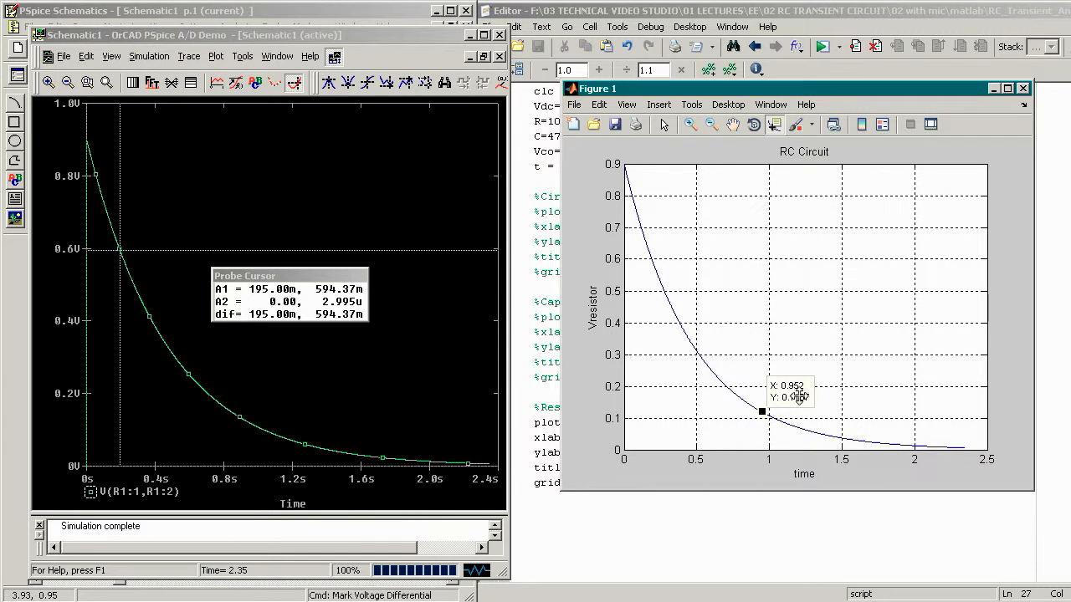
click(443, 82)
click(296, 289)
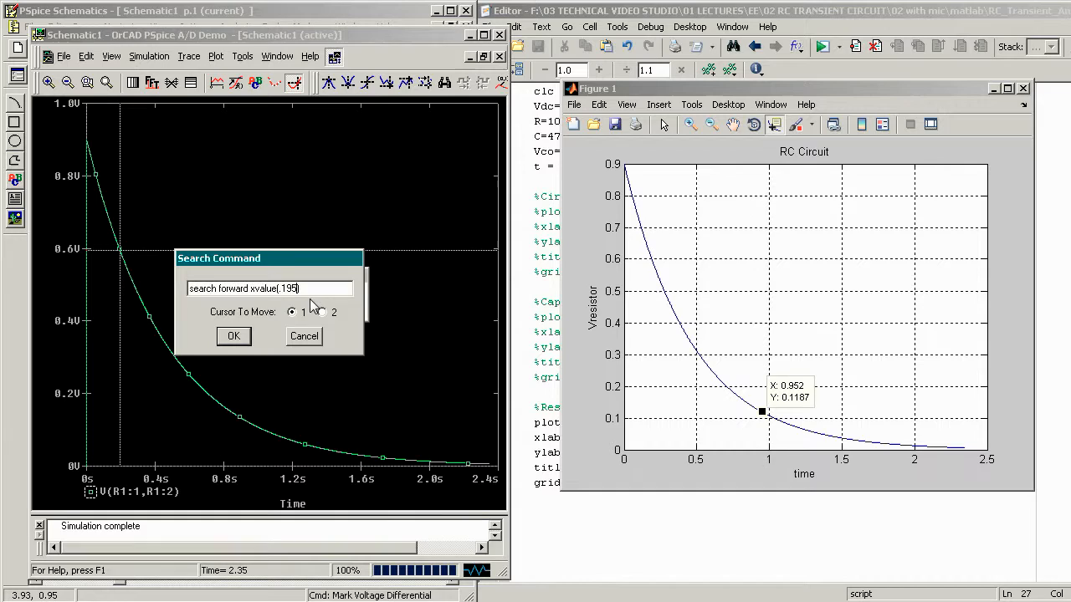
key(BackSpace)
key(BackSpace)
text(952)
key(Return)
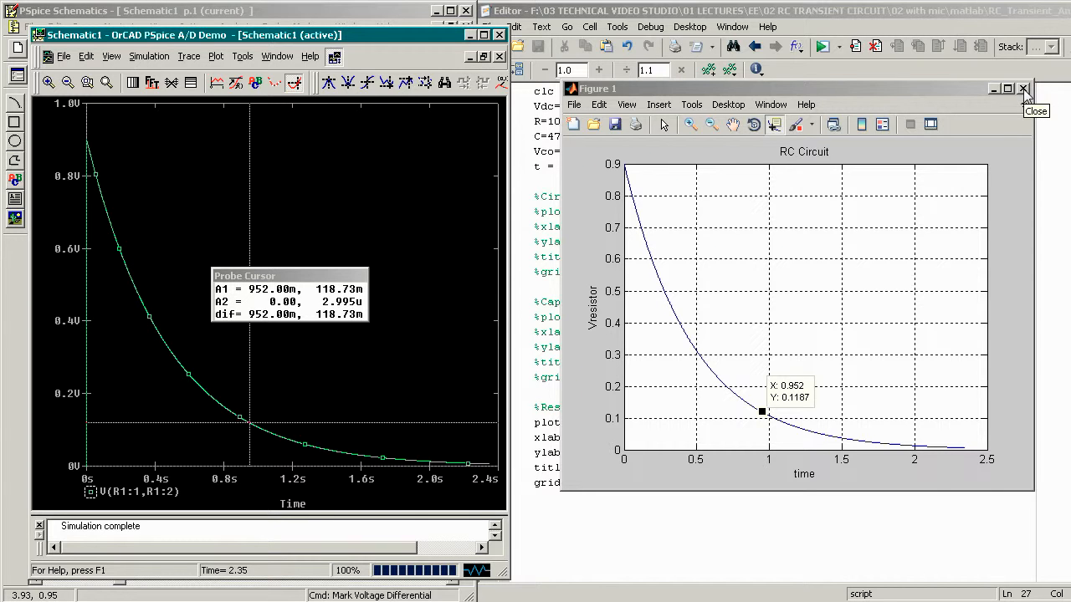
Close the MATLAB figure and the PSpice resistor voltage plot, and return to the MATLAB script.
click(1024, 89)
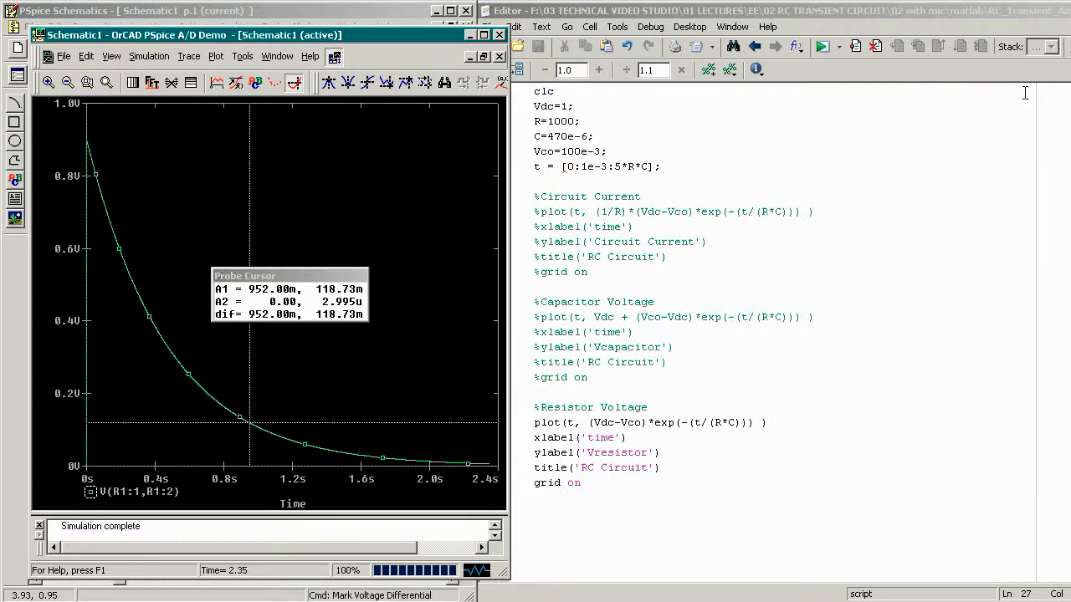
click(500, 36)
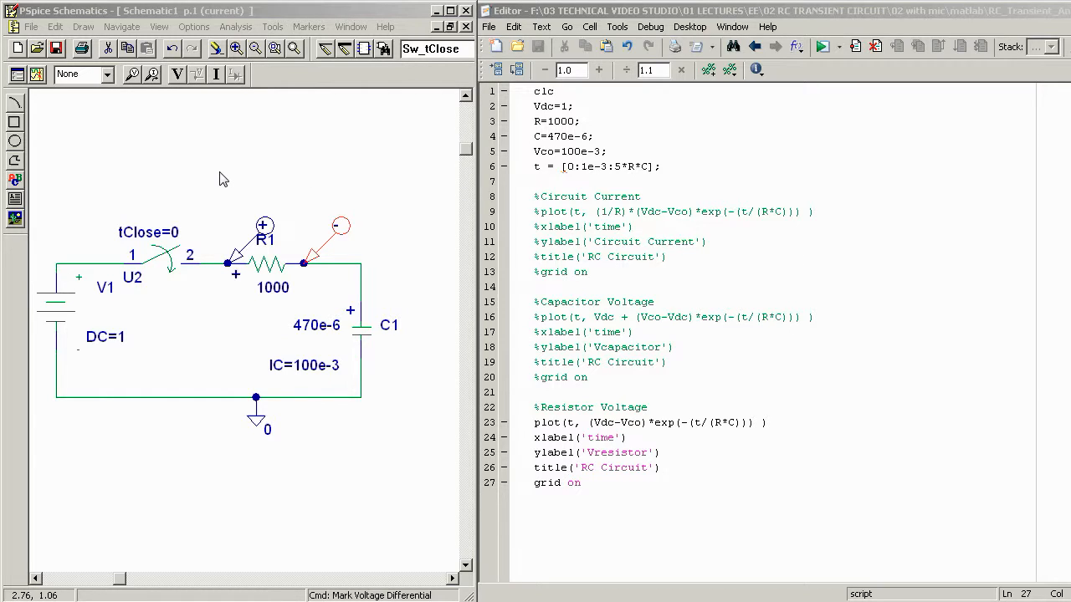
click(909, 271)
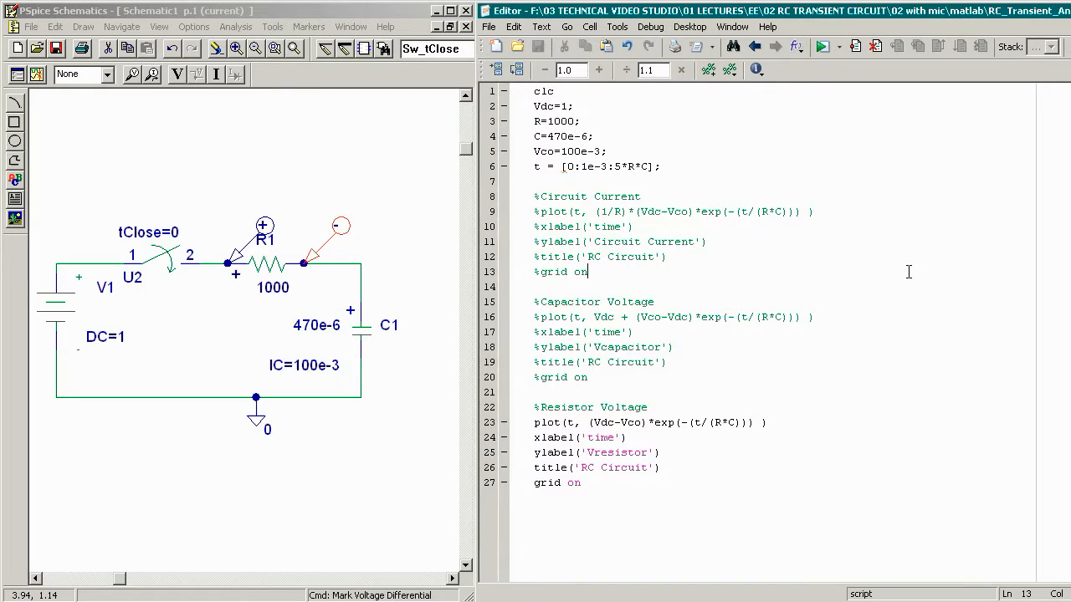